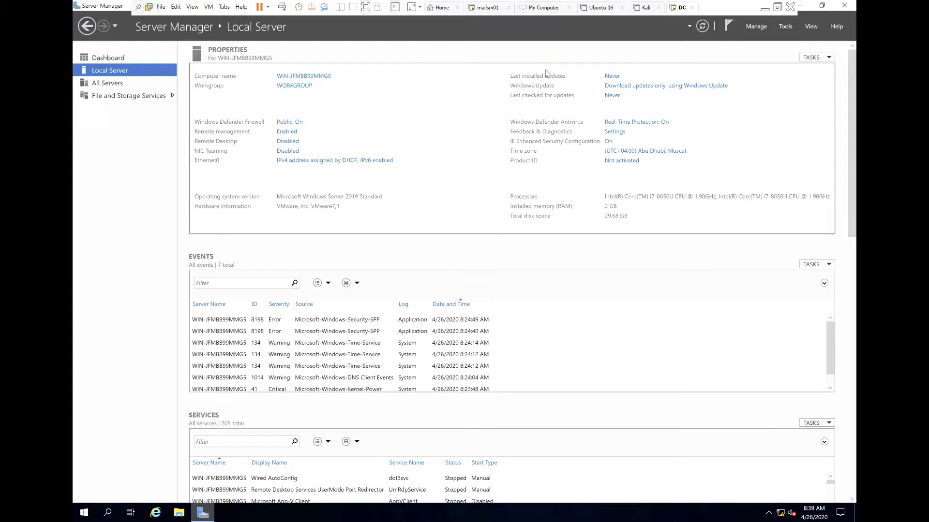
# - Check the current network settings with ipconfig in a Command Prompt, then close it
pyautogui.press('super+r')
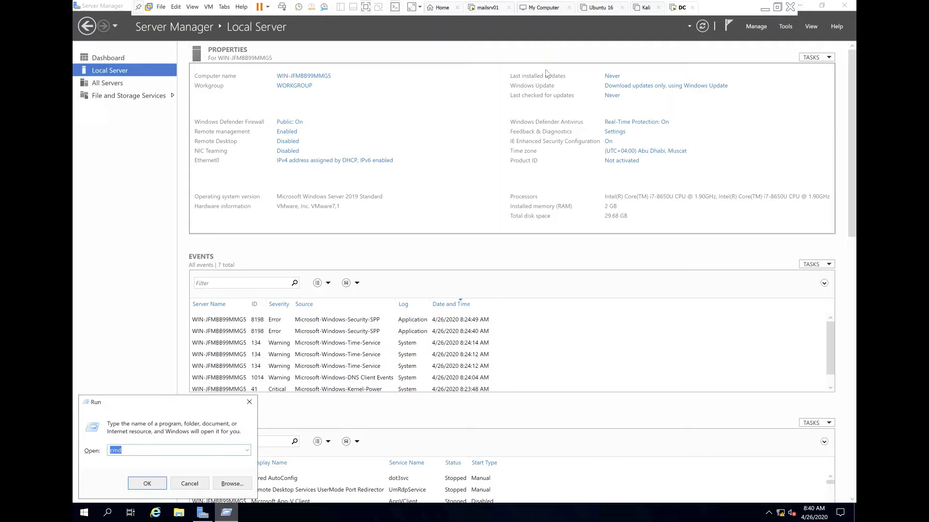
pyautogui.press('Return')
pyautogui.write('i')
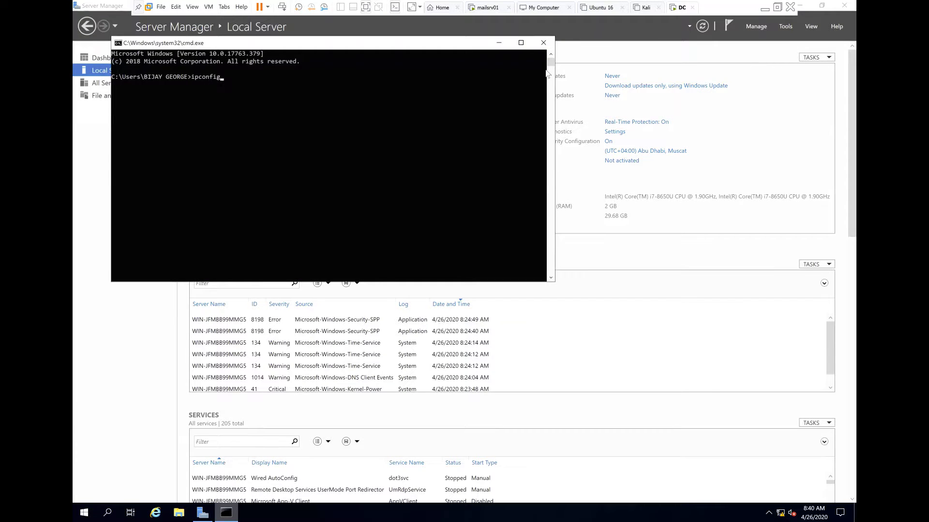
pyautogui.write('pconfig')
pyautogui.press('Return')
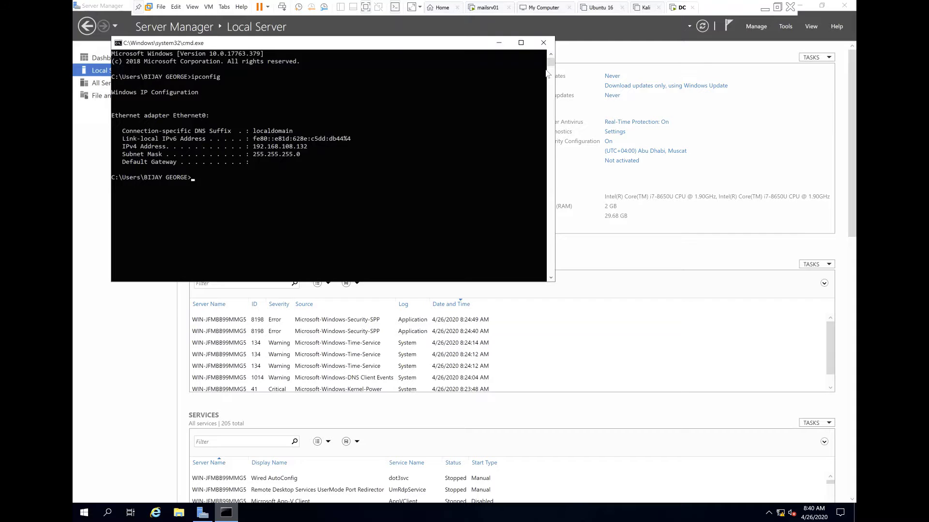
pyautogui.click(543, 43)
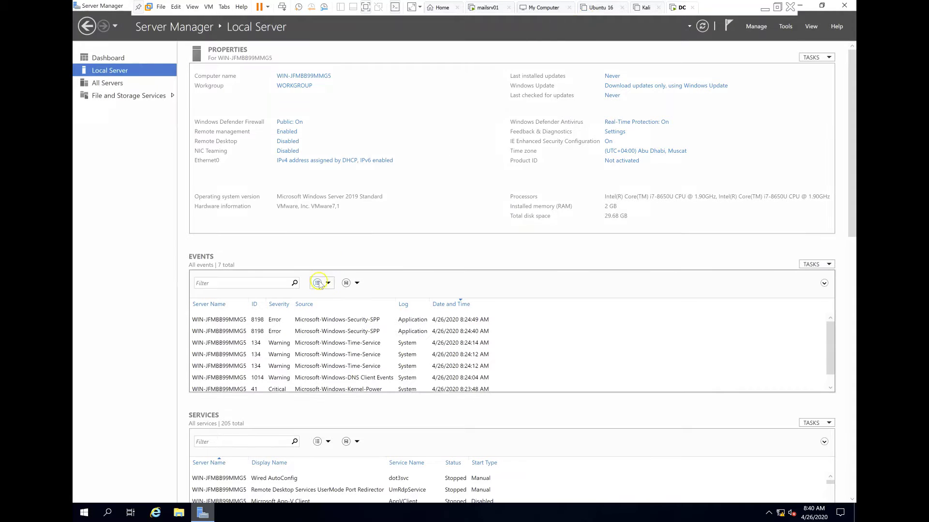
# - Open the IPv4 properties of the Ethernet0 connection via ncpa.cpl
pyautogui.press('super+r')
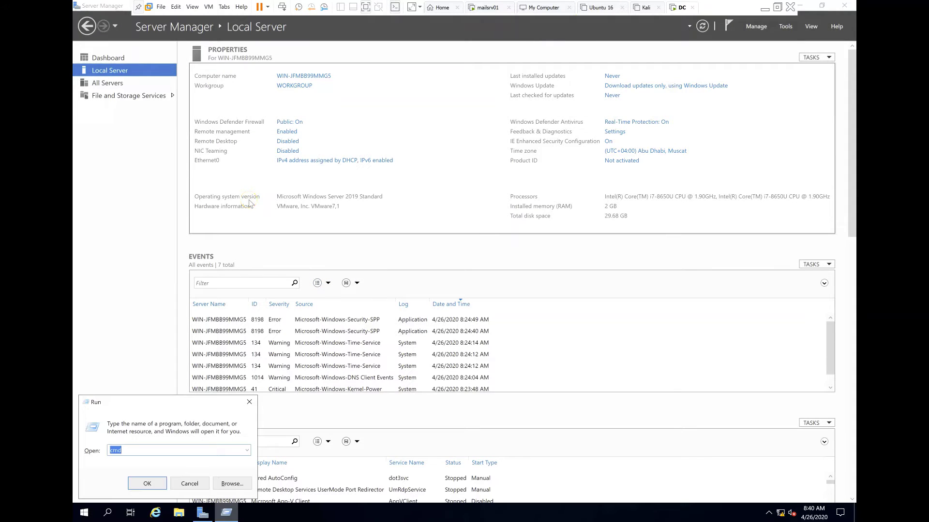
pyautogui.write('ncpa.cpl')
pyautogui.press('Return')
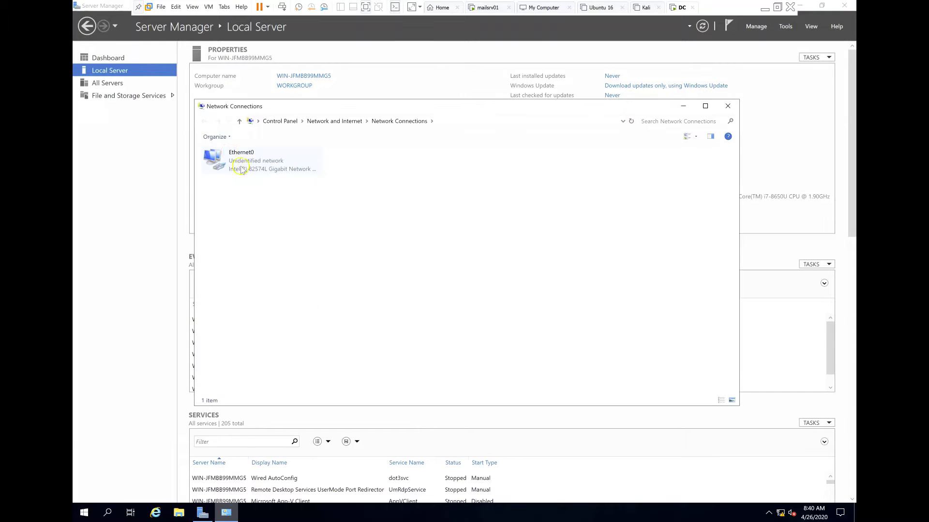
pyautogui.doubleClick(273, 167)
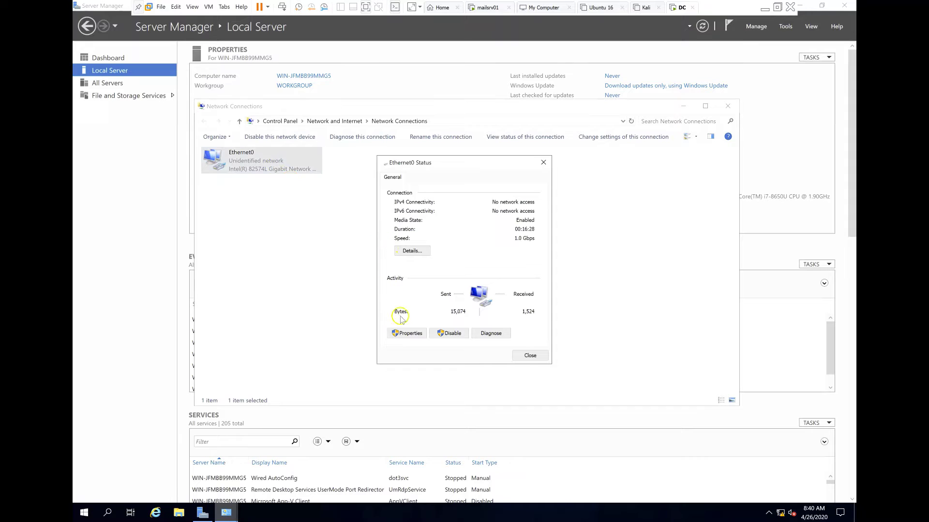
pyautogui.click(408, 332)
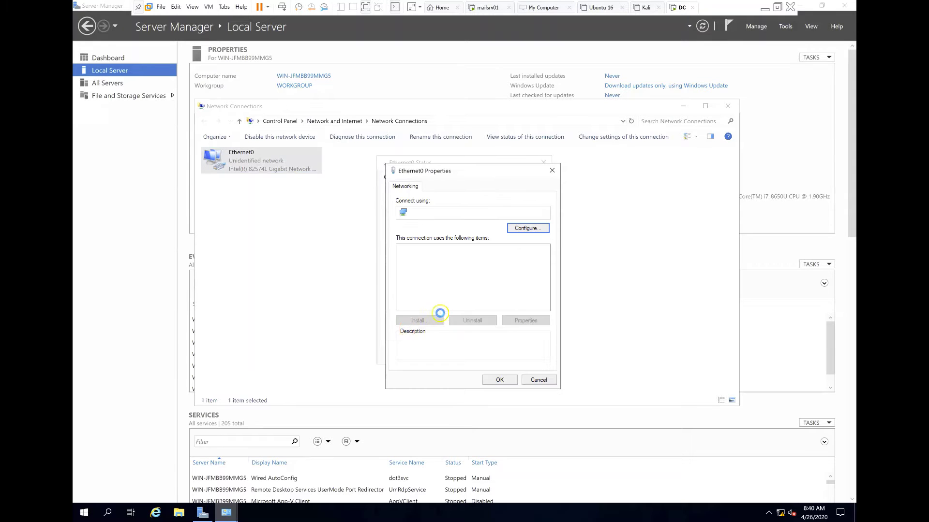
pyautogui.click(483, 274)
pyautogui.doubleClick(484, 273)
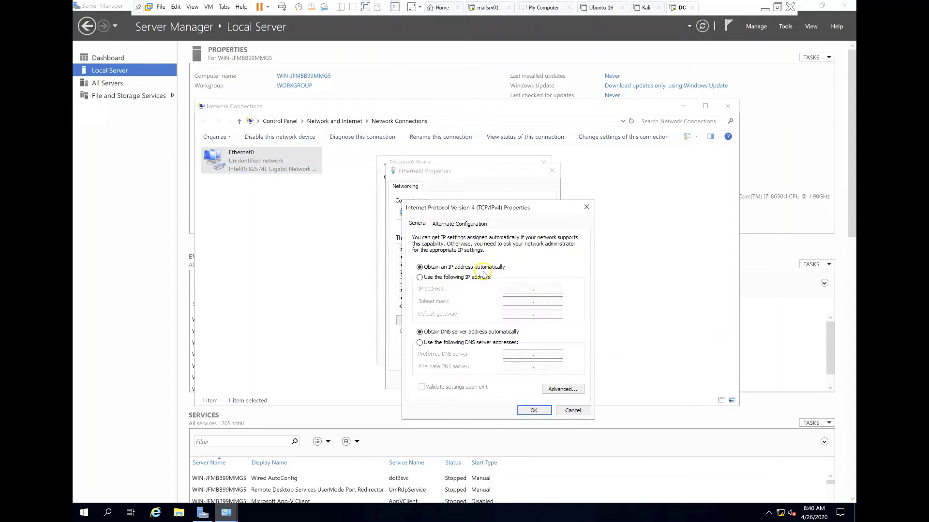
# - Assign static IP 192.168.0.1, mask 255.255.255.0, DNS 192.168.0.1, and close the connection windows
pyautogui.click(466, 277)
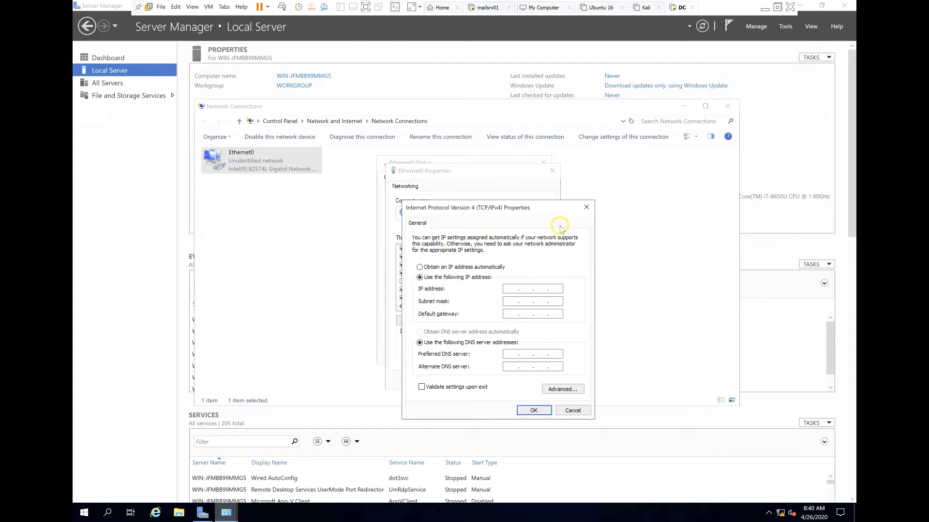
pyautogui.click(514, 288)
pyautogui.press('Tab')
pyautogui.click(509, 354)
pyautogui.press('Return')
pyautogui.click(506, 381)
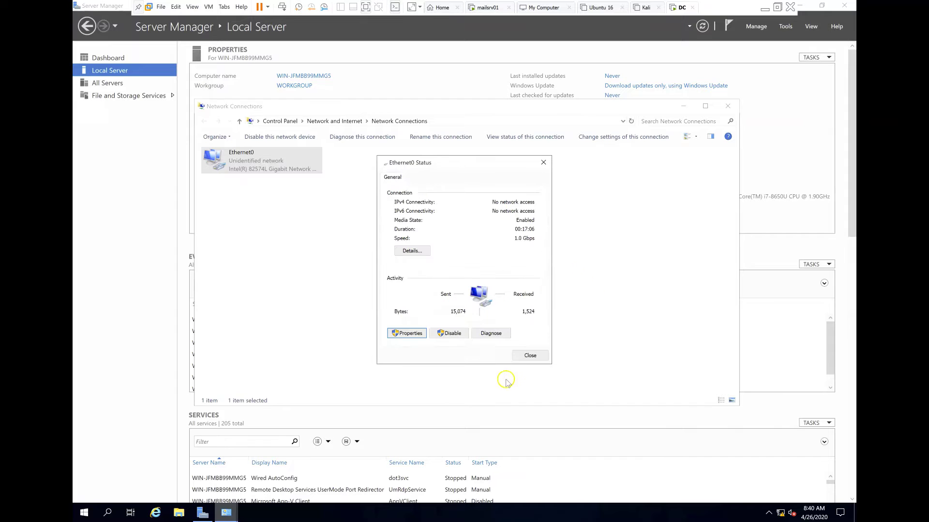
pyautogui.click(529, 356)
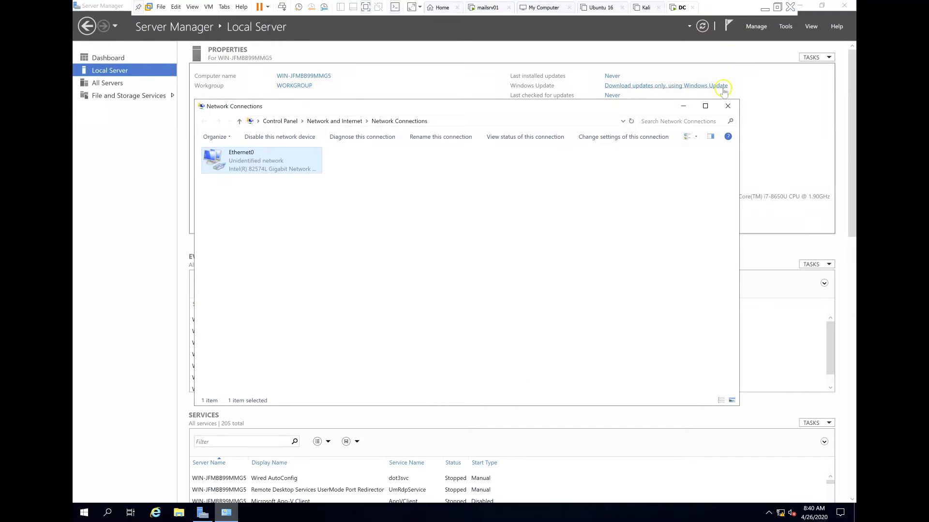
pyautogui.click(728, 106)
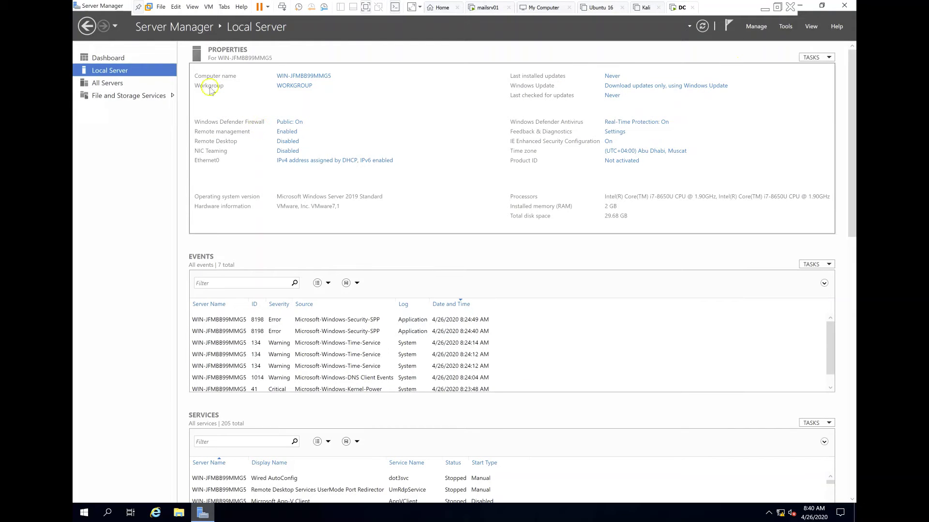
# - Change the computer name to DC01 in System Properties and restart now to apply it
pyautogui.click(302, 78)
pyautogui.click(319, 195)
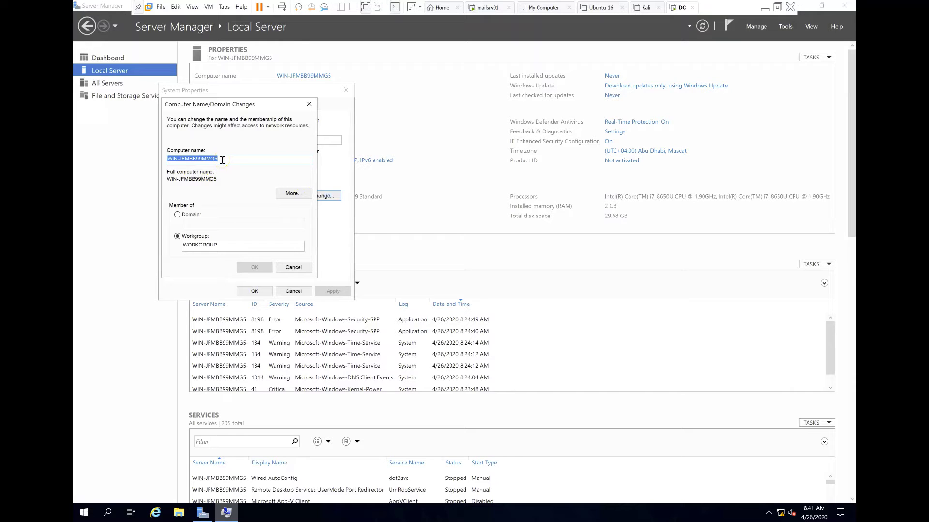
pyautogui.write('DC01')
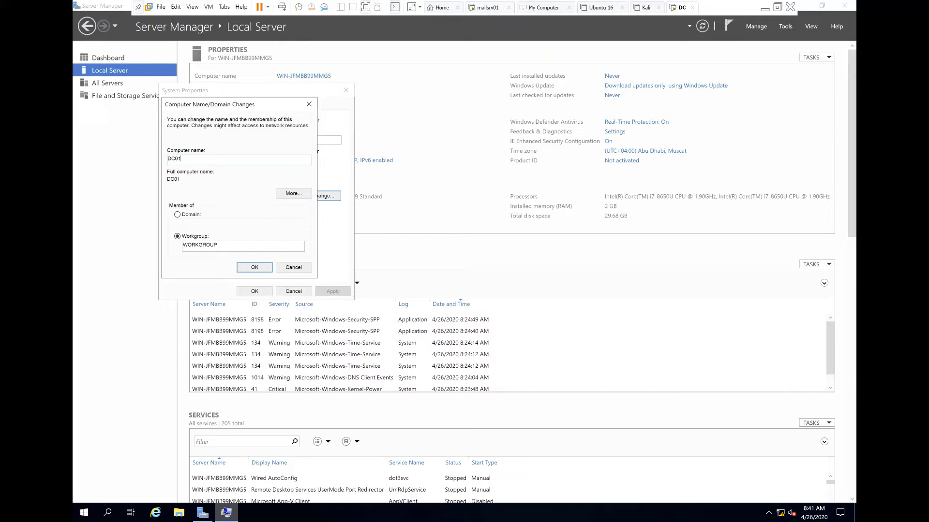
pyautogui.click(254, 267)
pyautogui.click(255, 268)
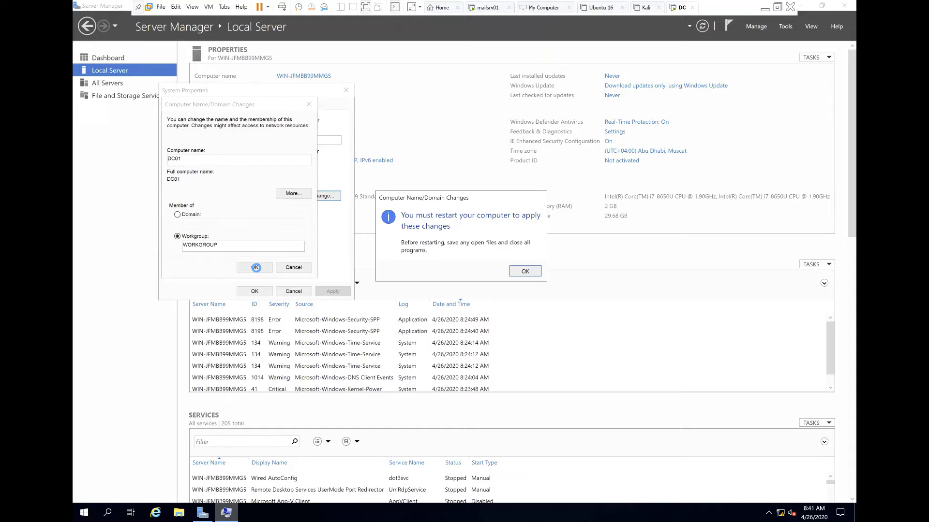
pyautogui.click(530, 270)
pyautogui.click(255, 292)
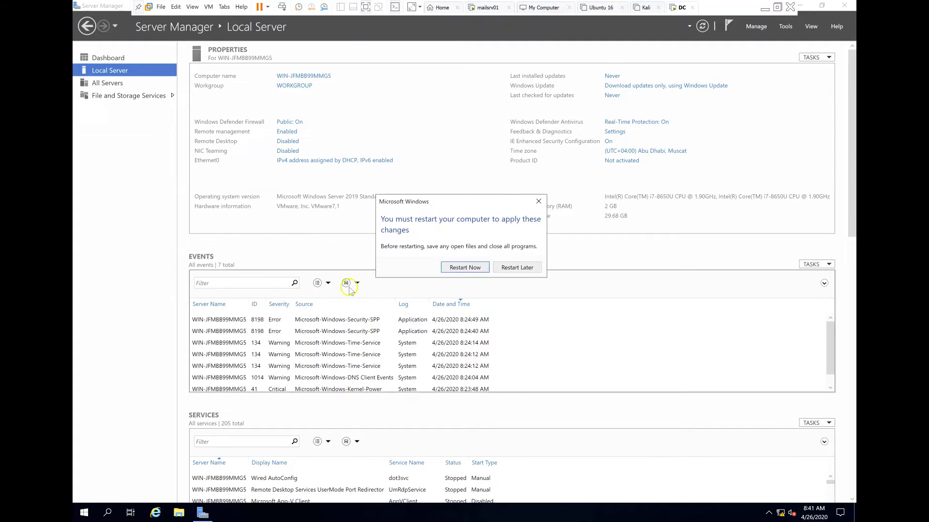
pyautogui.click(470, 269)
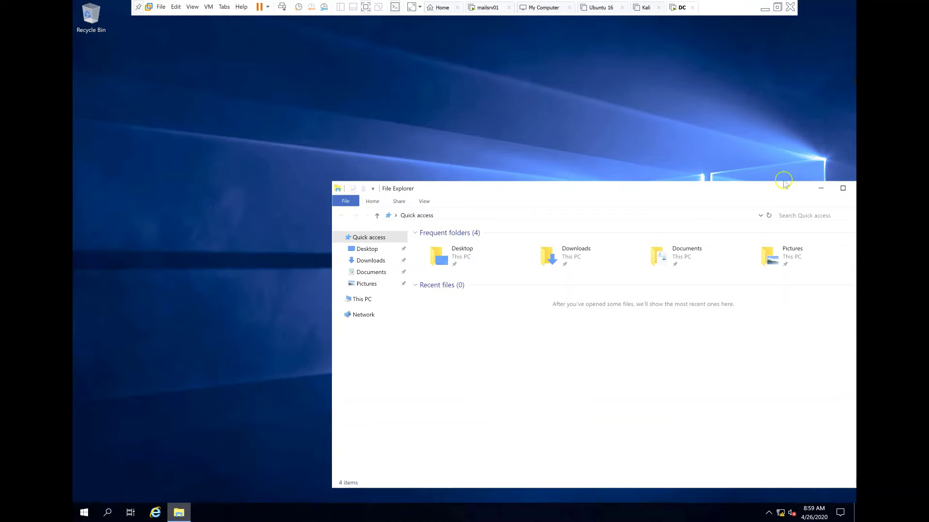
# - Close File Explorer and launch Server Manager, dismissing the Windows Admin Center notice
pyautogui.moveTo(798, 186); pyautogui.dragTo(647, 137)
pyautogui.click(714, 139)
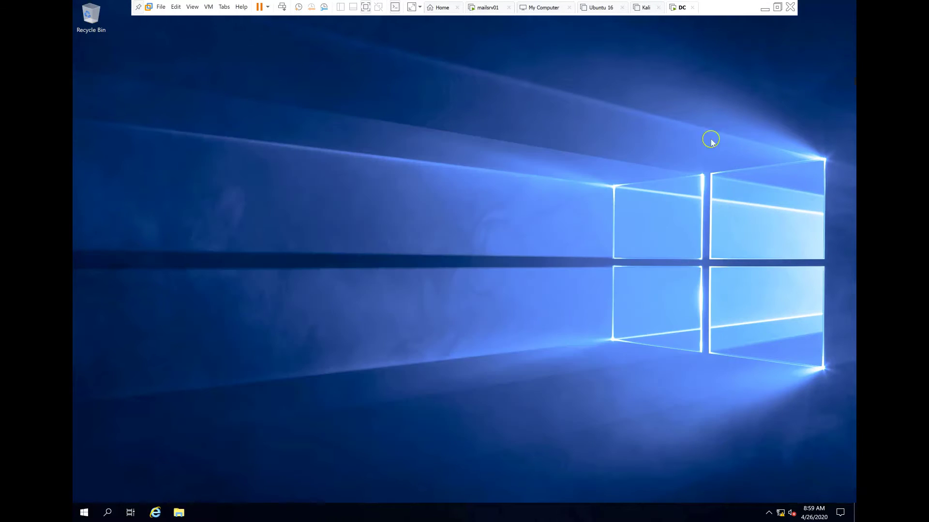
pyautogui.click(84, 512)
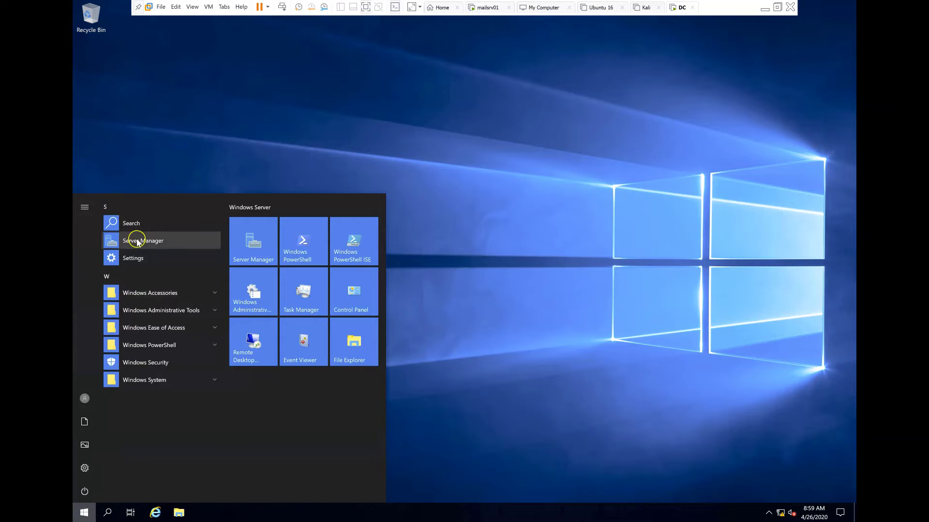
pyautogui.click(134, 240)
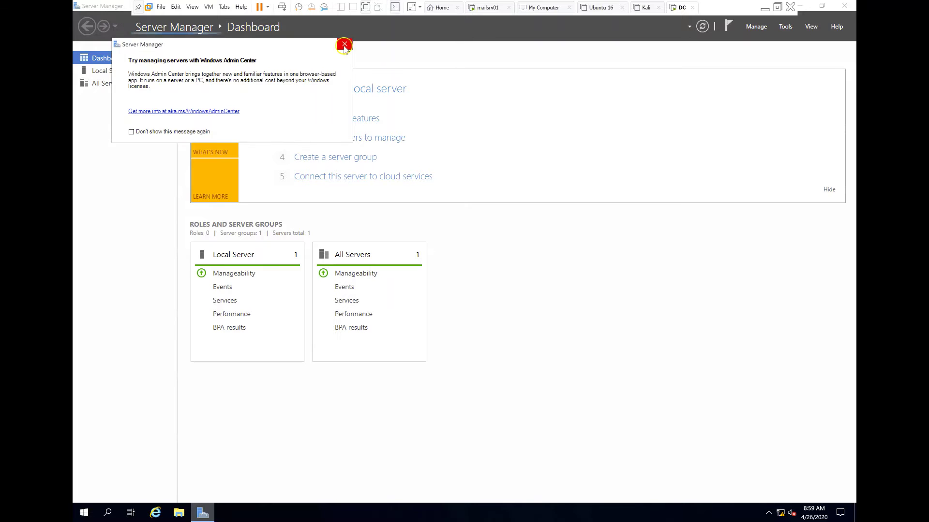
pyautogui.click(344, 43)
# - Verify with ipconfig that the address is 192.168.0.1, then show the Local Server properties
pyautogui.press('super+r')
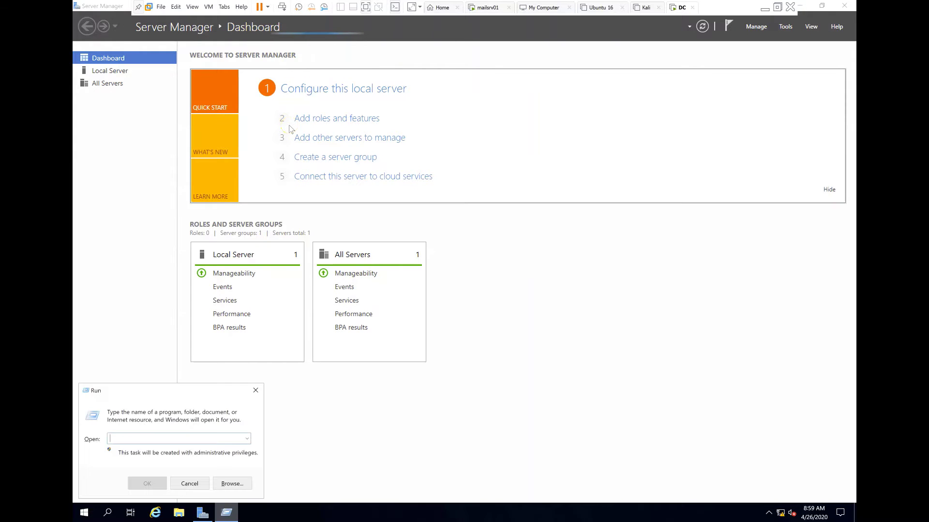
pyautogui.write('cmd')
pyautogui.press('Return')
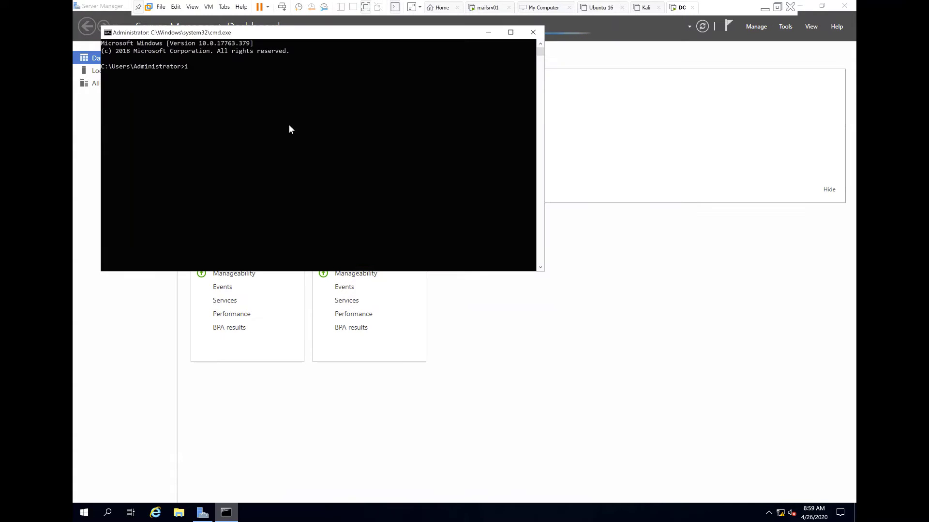
pyautogui.write('ipconfig')
pyautogui.press('Return')
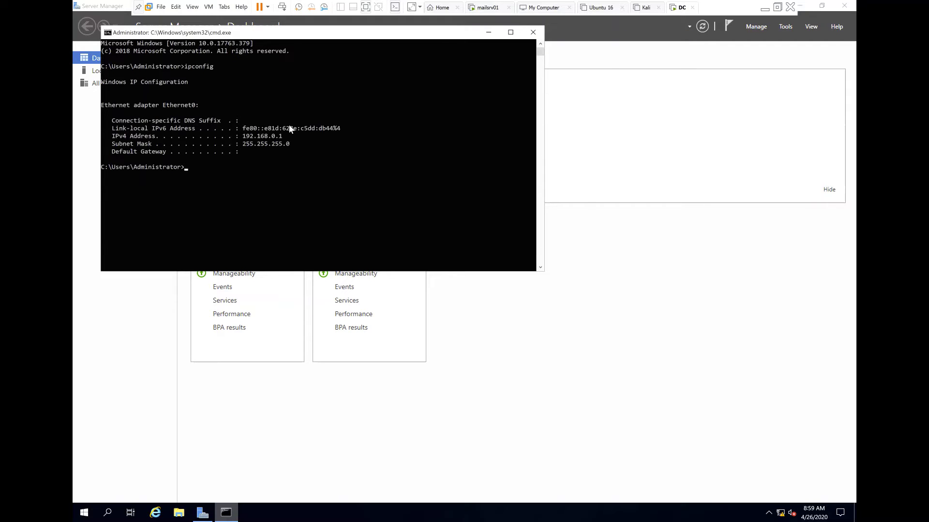
pyautogui.click(532, 32)
pyautogui.click(97, 73)
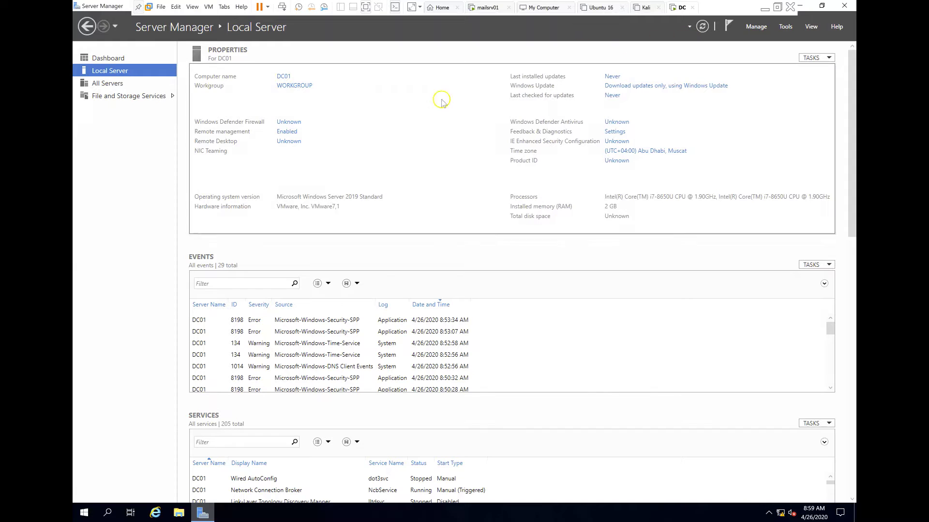
# - Launch Add Roles and Features and advance with default installation type and DC01 as destination
pyautogui.click(754, 32)
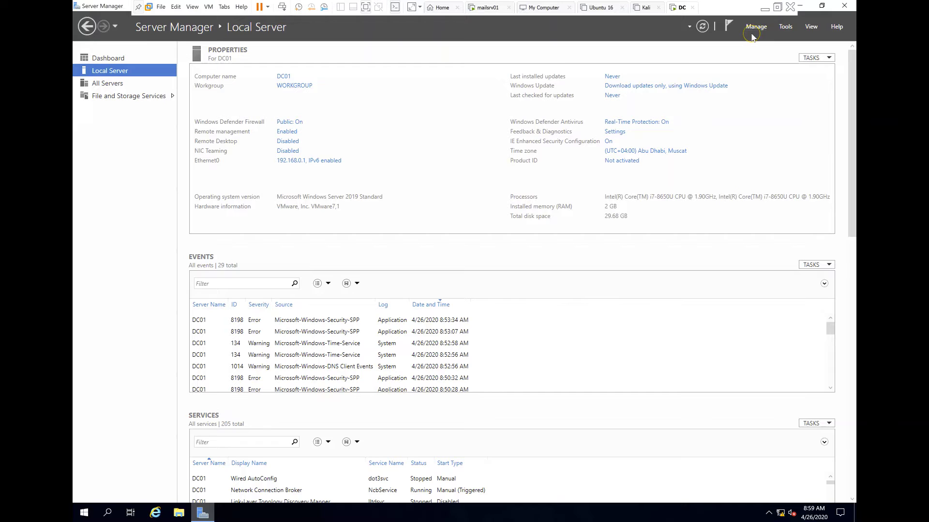
pyautogui.click(757, 30)
pyautogui.click(757, 30)
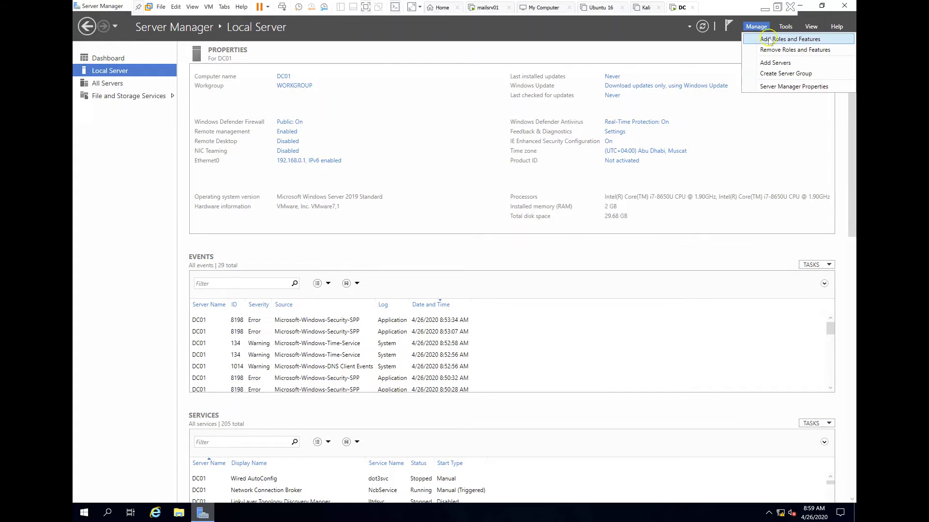
pyautogui.click(764, 39)
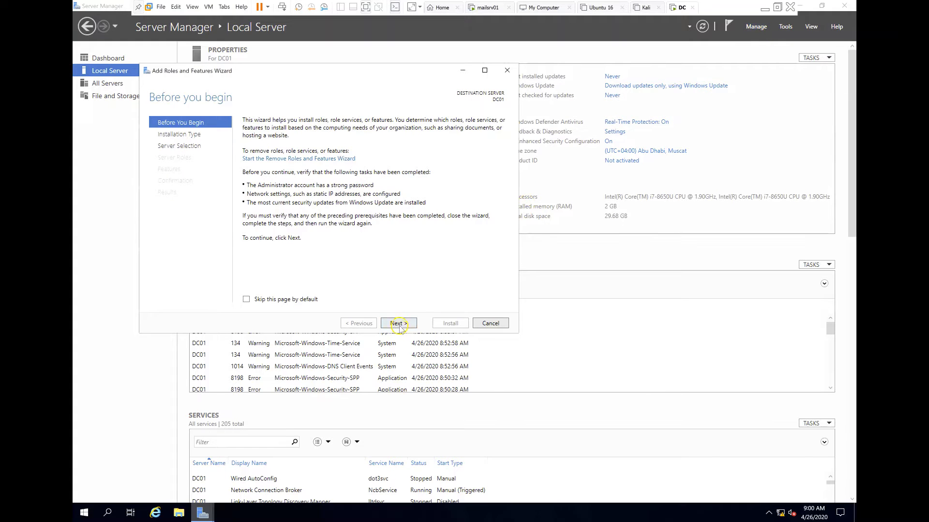
pyautogui.click(399, 324)
pyautogui.click(399, 324)
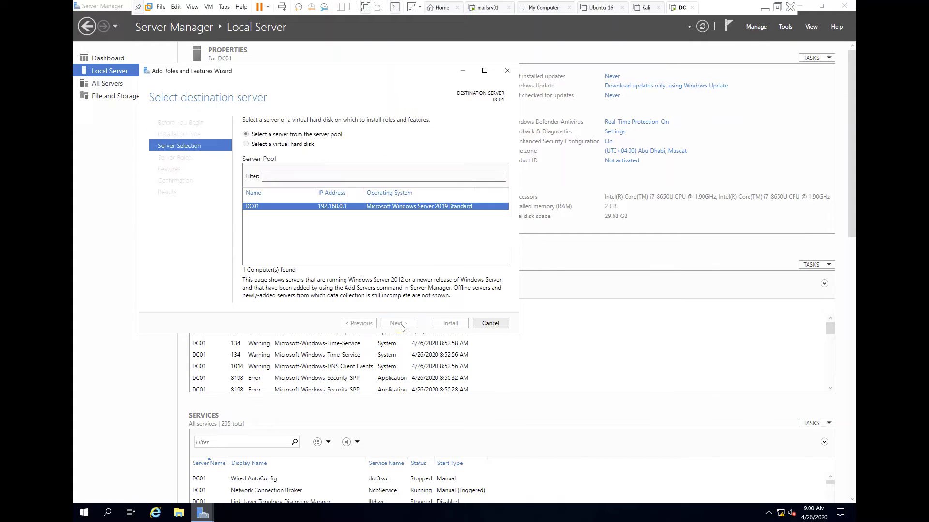
pyautogui.click(398, 324)
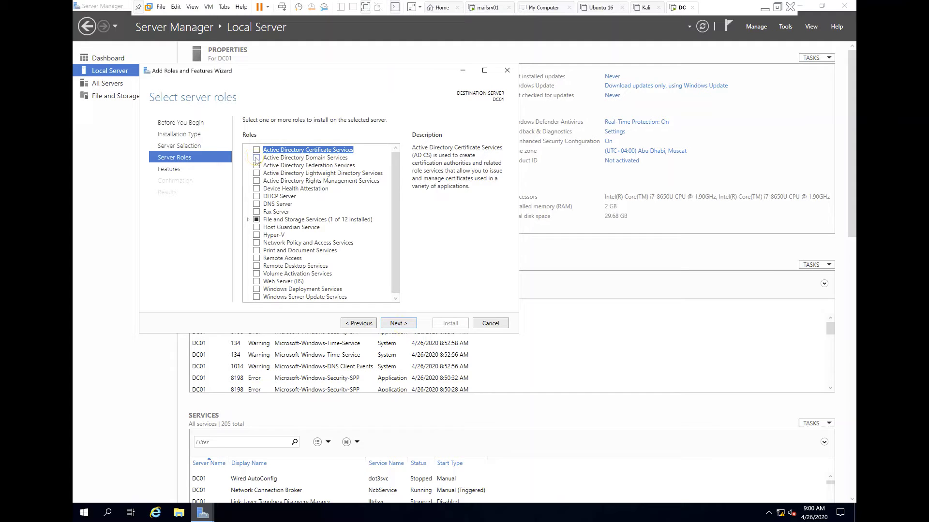
# - Select Active Directory Domain Services with its management features, allow automatic restart, and install
pyautogui.click(256, 158)
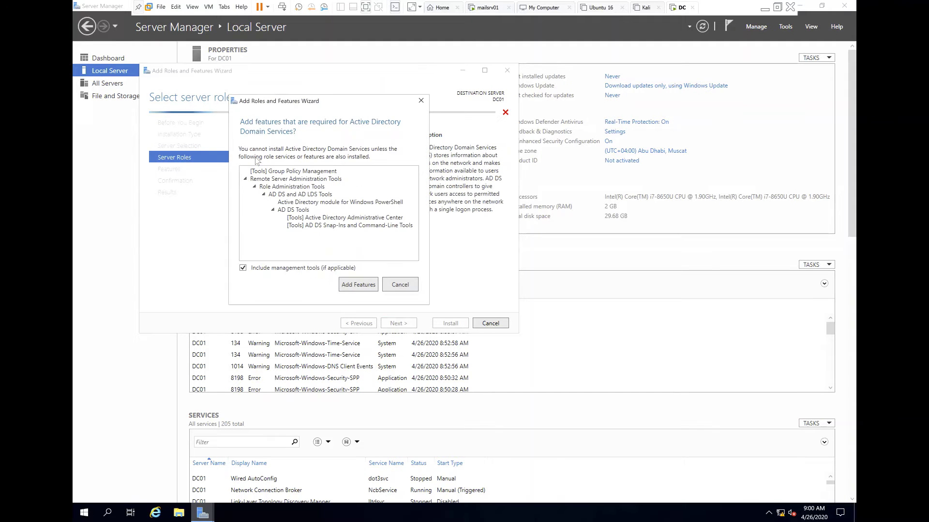
pyautogui.click(350, 283)
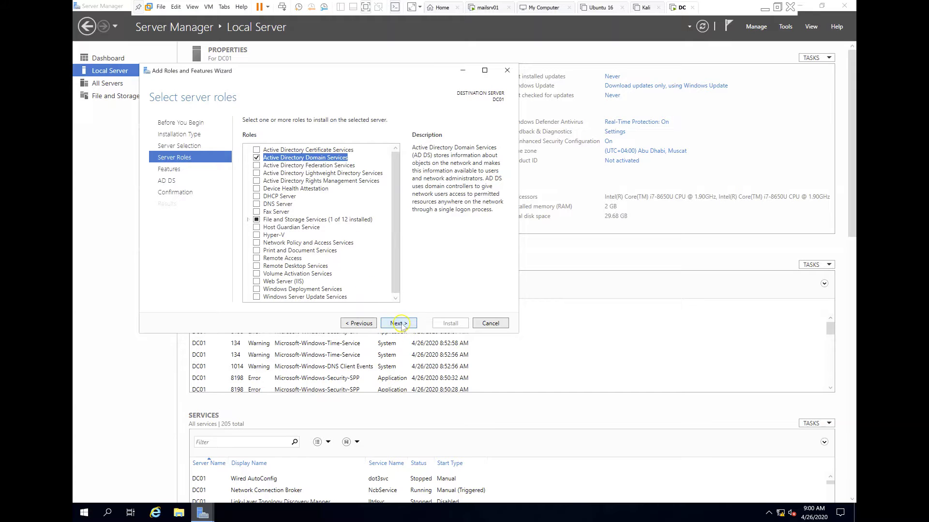
pyautogui.click(398, 324)
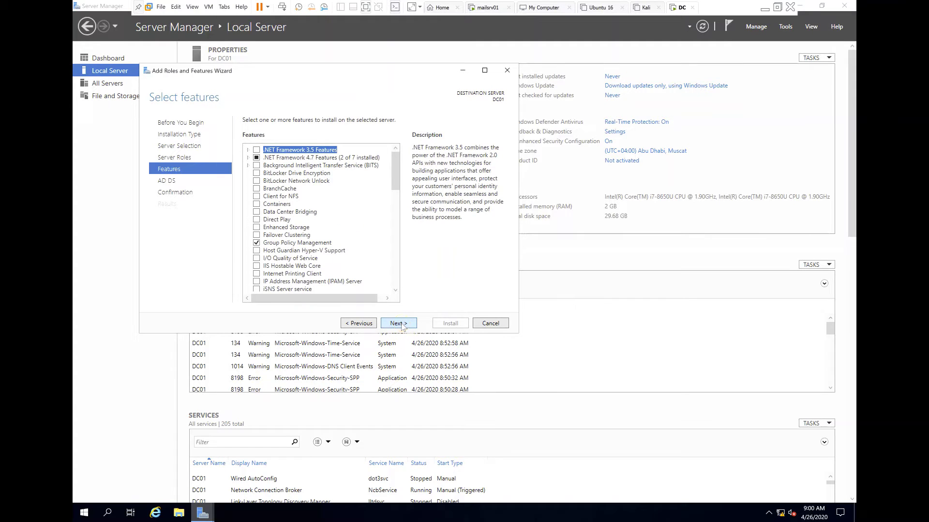
pyautogui.click(398, 328)
pyautogui.click(398, 325)
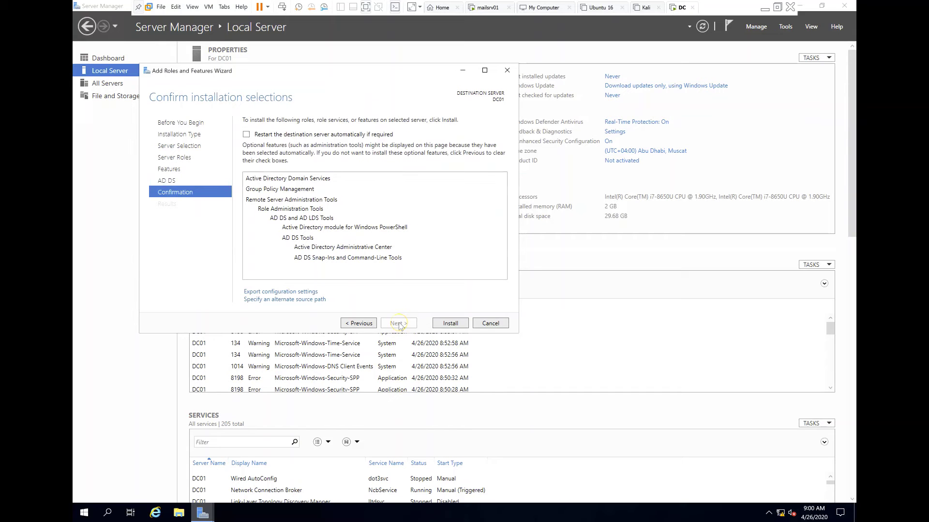
pyautogui.click(246, 135)
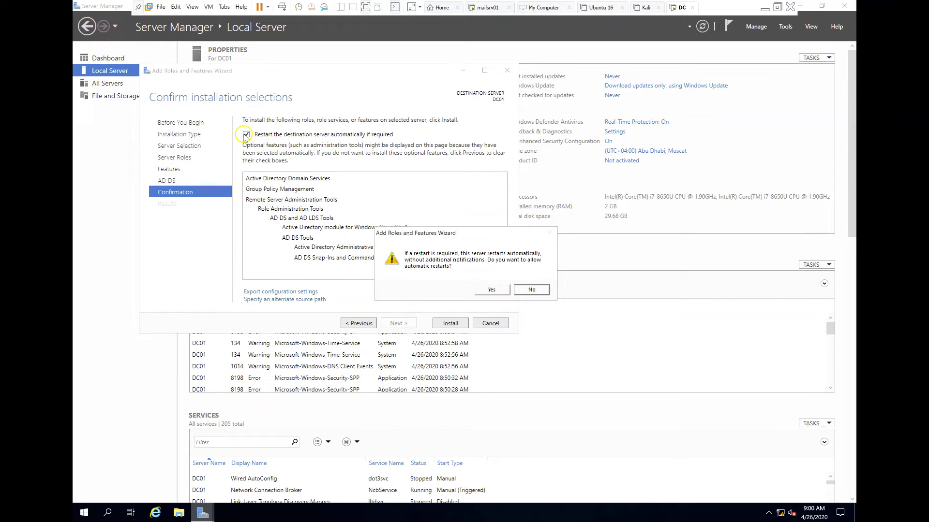
pyautogui.click(491, 290)
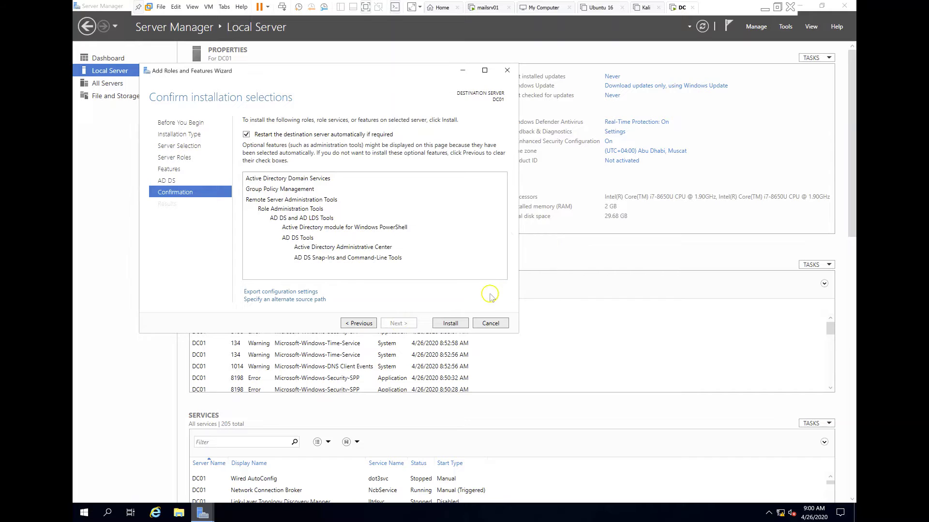
pyautogui.click(446, 323)
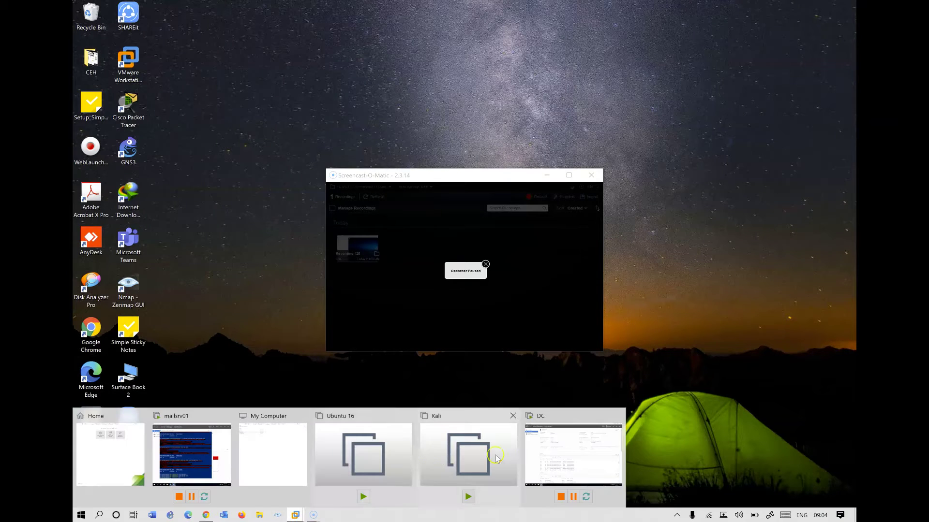
pyautogui.click(559, 456)
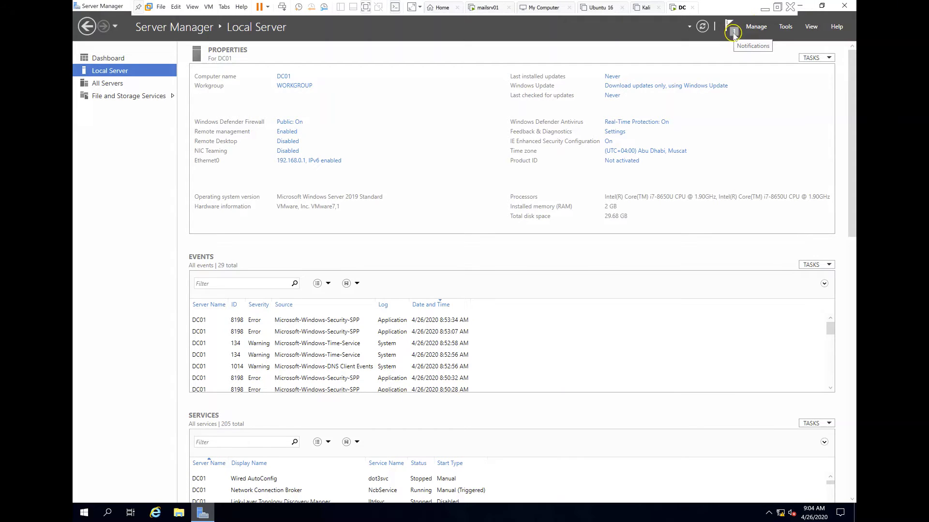
# - Confirm the AD DS install in Notifications, then choose 'Promote this server to a domain controller'
pyautogui.click(733, 32)
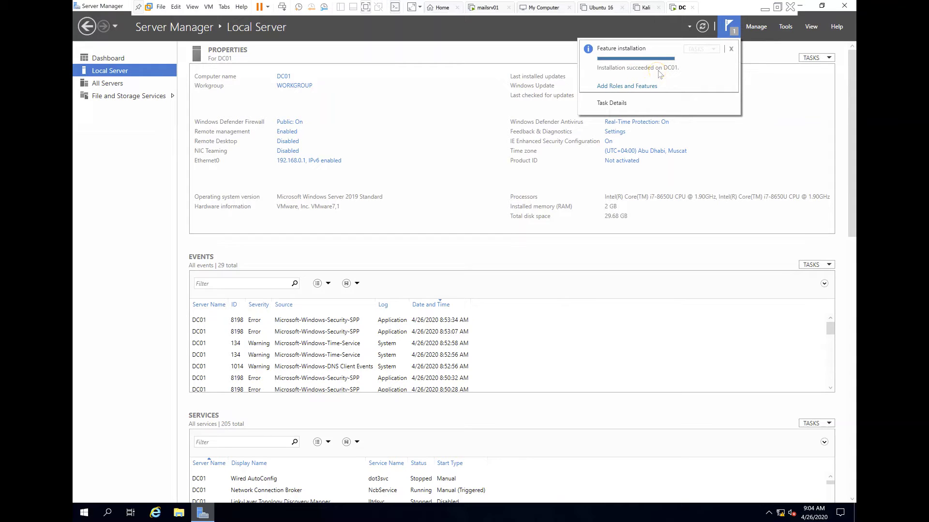
pyautogui.click(473, 44)
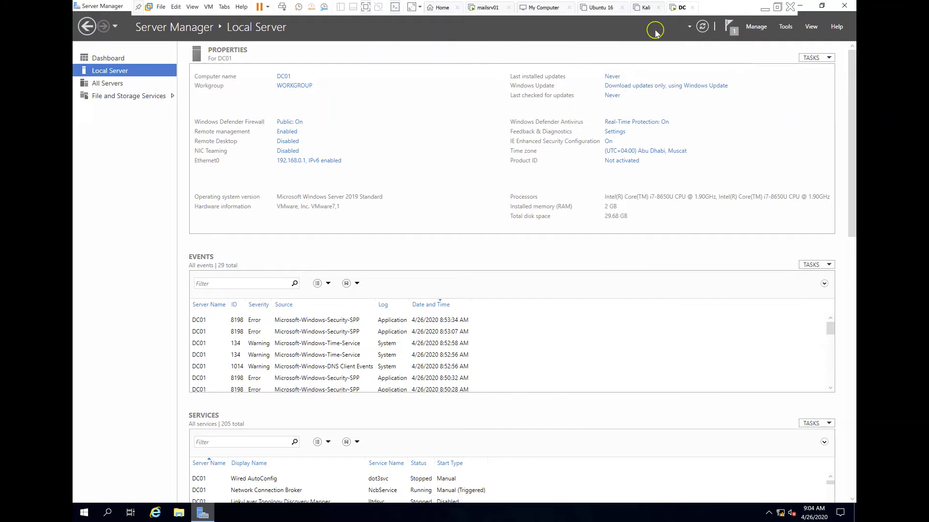
pyautogui.click(700, 27)
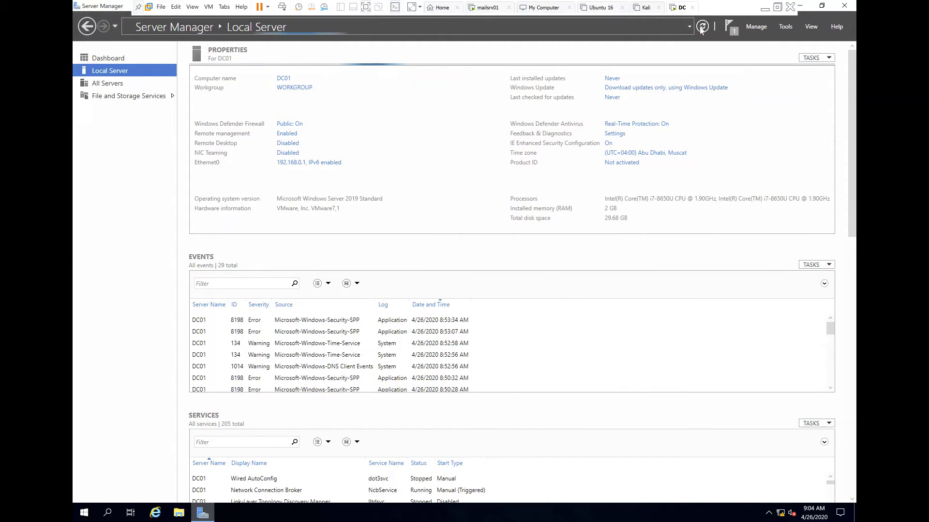
pyautogui.click(707, 27)
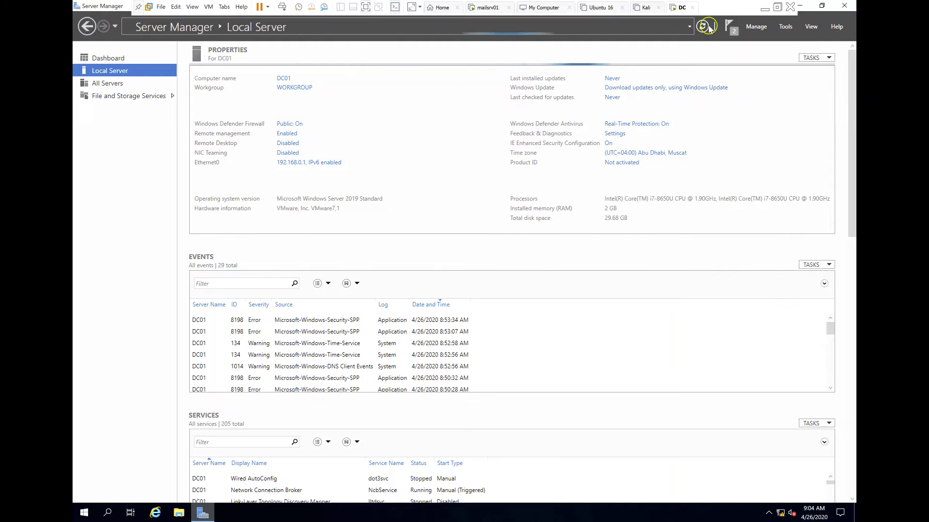
pyautogui.click(733, 33)
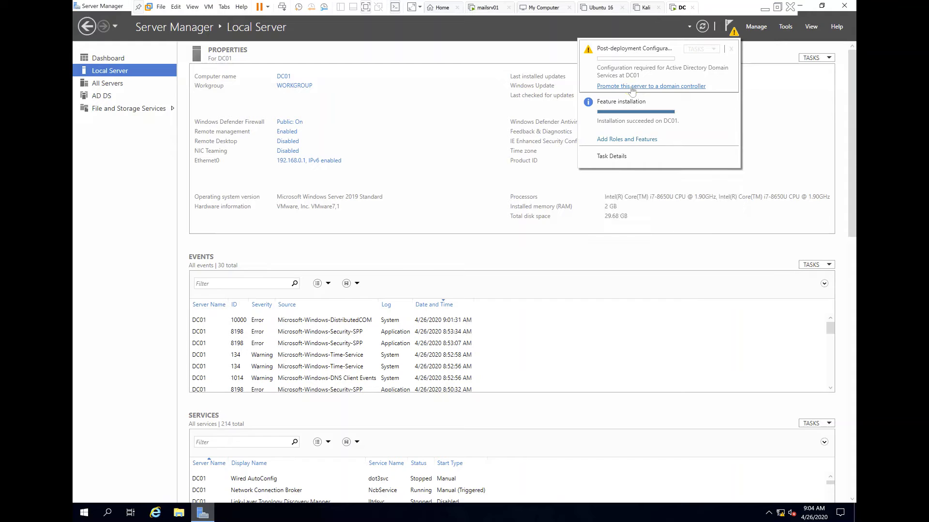
pyautogui.click(632, 87)
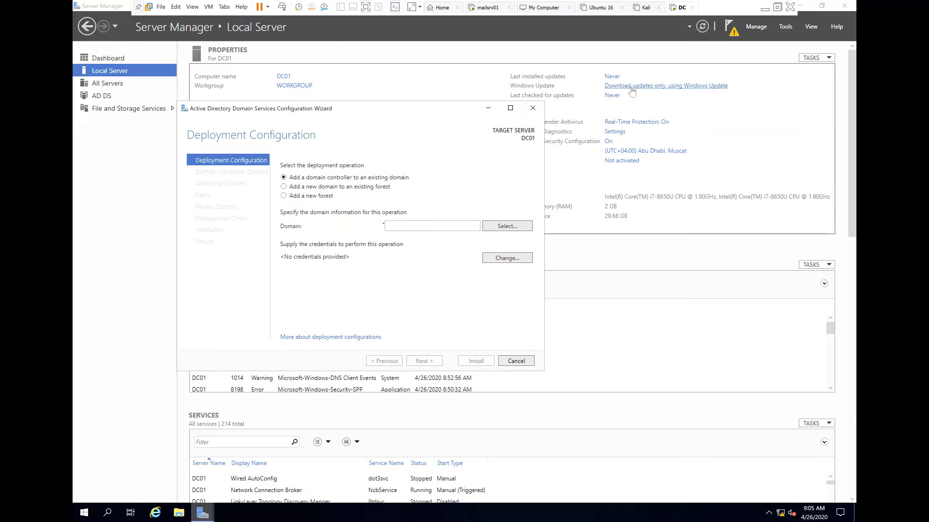
# - Choose 'Add a new forest' with root domain name anydomain.com and continue to Domain Controller Options
pyautogui.click(395, 225)
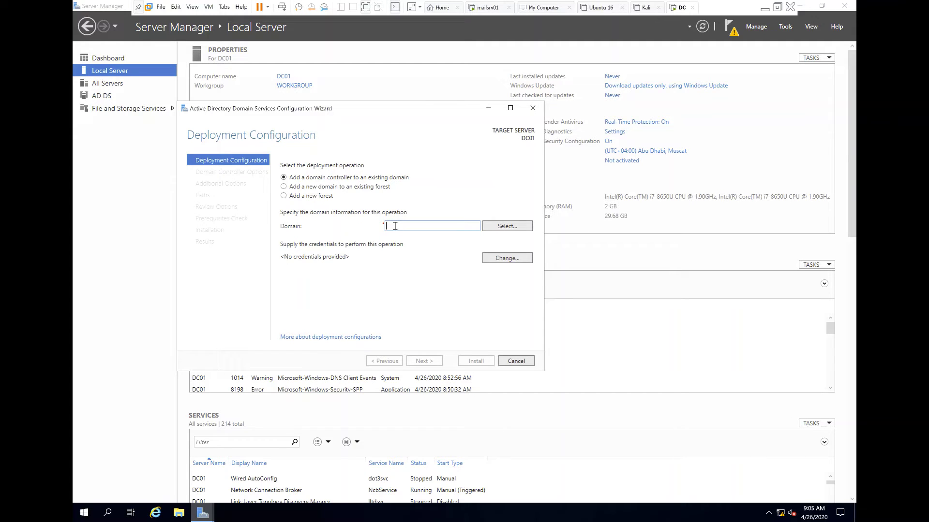
pyautogui.write('anydomain.com')
pyautogui.click(298, 199)
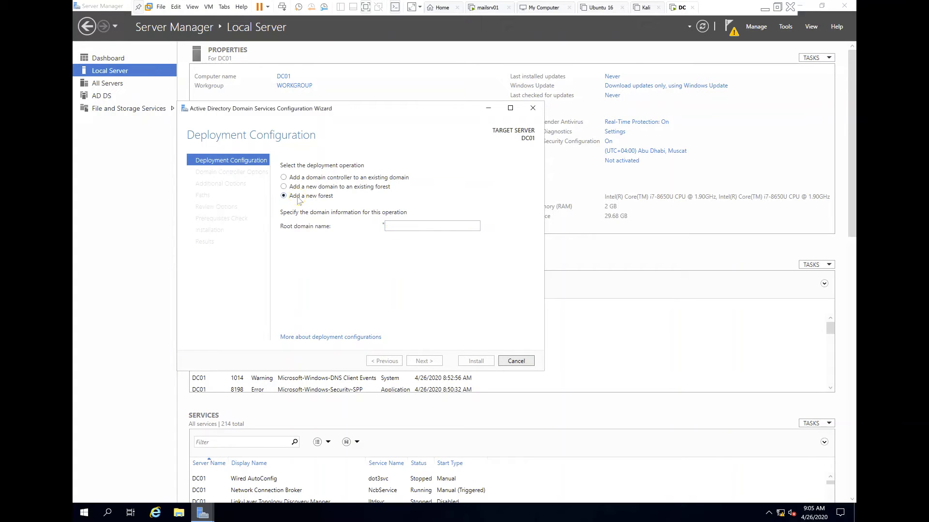
pyautogui.click(402, 226)
pyautogui.write('anyd')
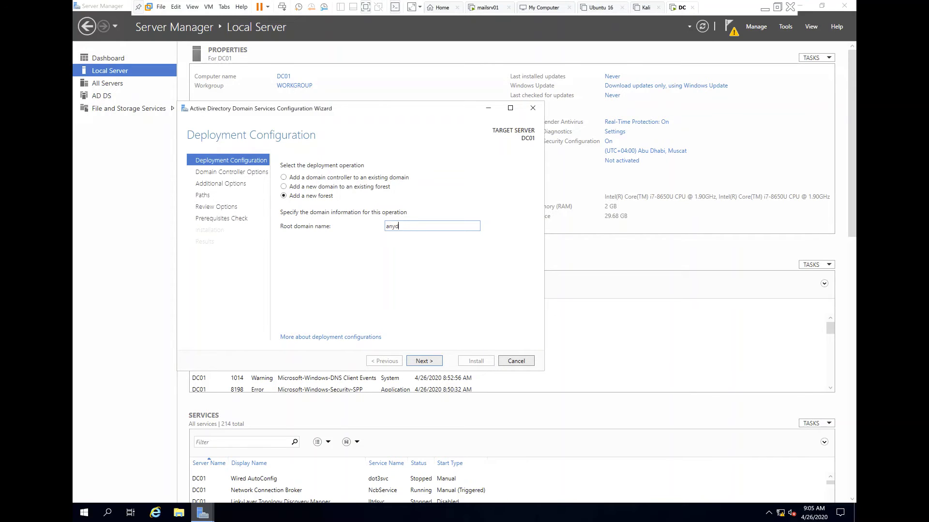
pyautogui.write('omain.com')
pyautogui.press('Return')
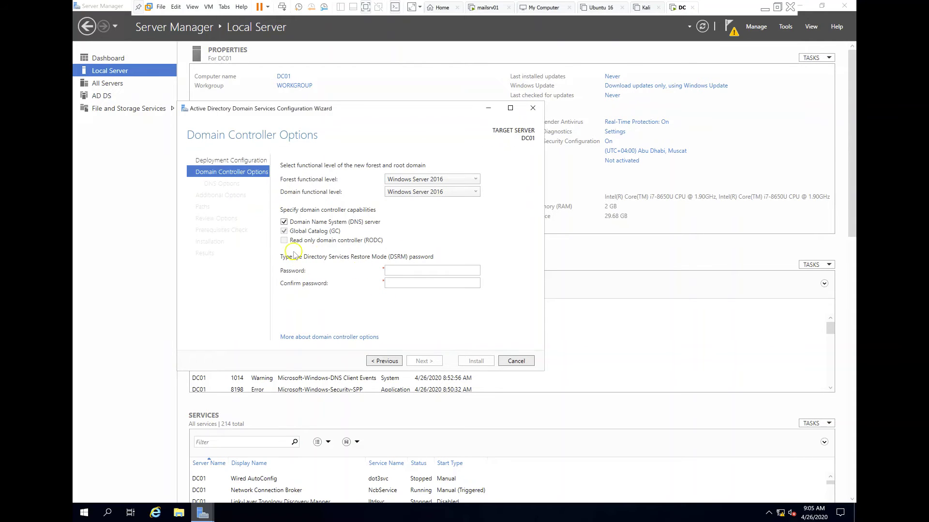
# - Enter and confirm the Directory Services Restore Mode password
pyautogui.click(397, 271)
pyautogui.write('Password1!')
pyautogui.press('Tab')
pyautogui.write('Password1!')
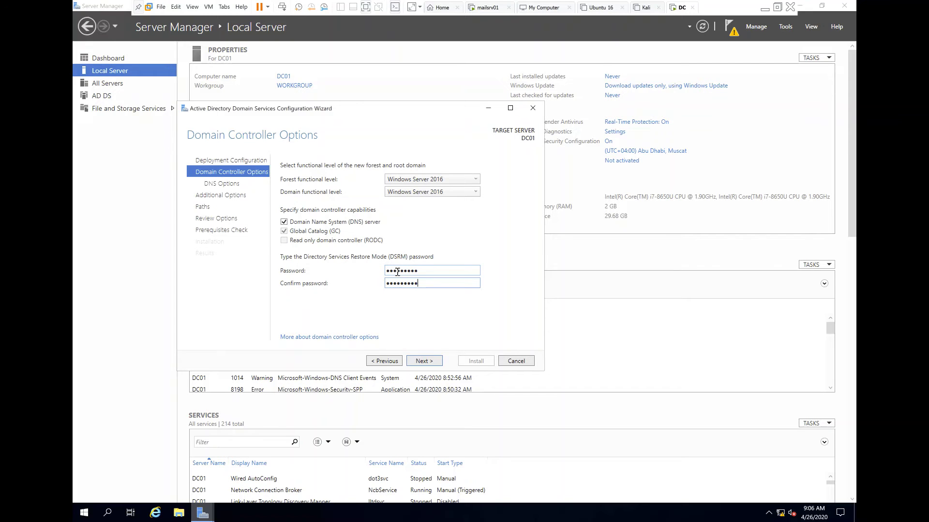
# - Set forest and domain functional levels to Windows Server 2012 R2 and continue
pyautogui.click(473, 180)
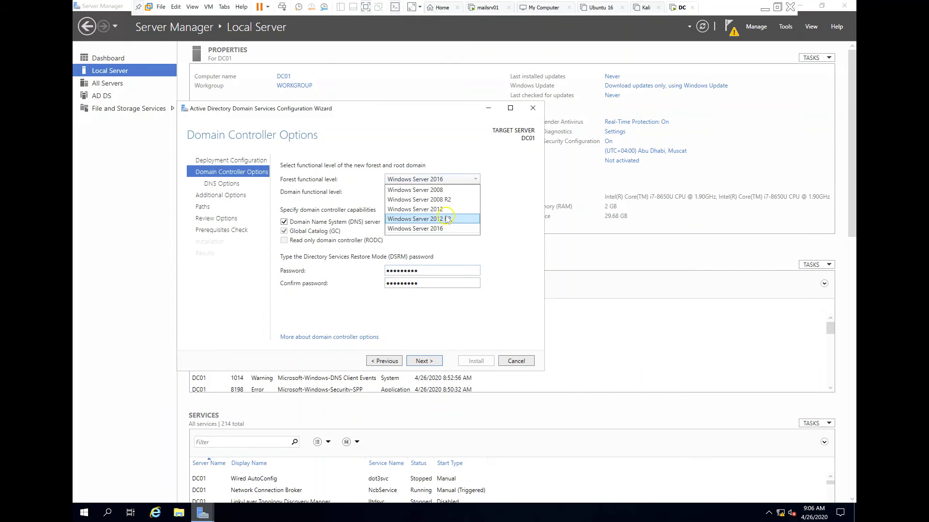
pyautogui.click(445, 218)
pyautogui.click(444, 192)
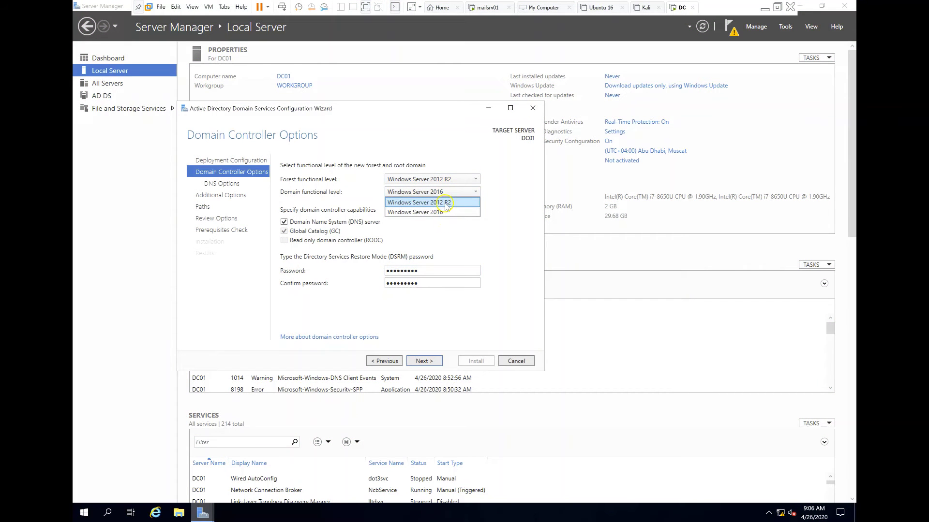
pyautogui.click(445, 203)
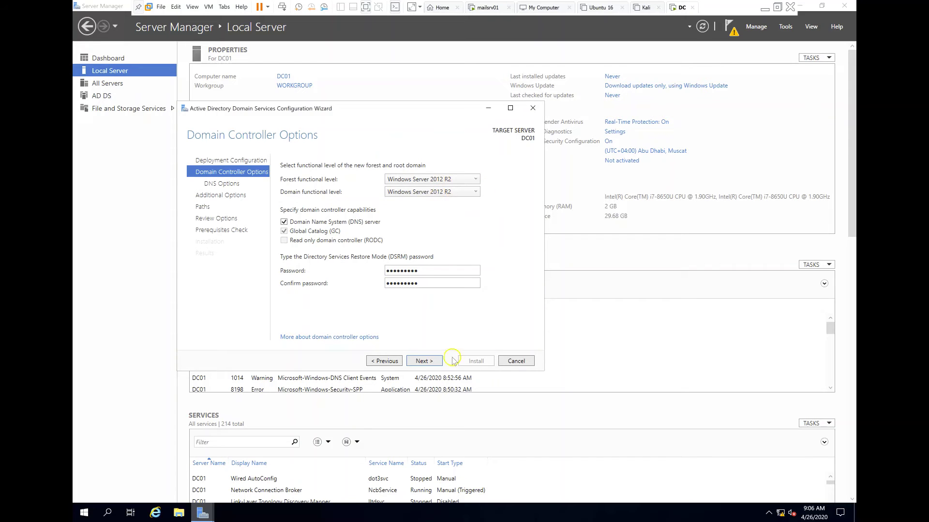
pyautogui.click(423, 362)
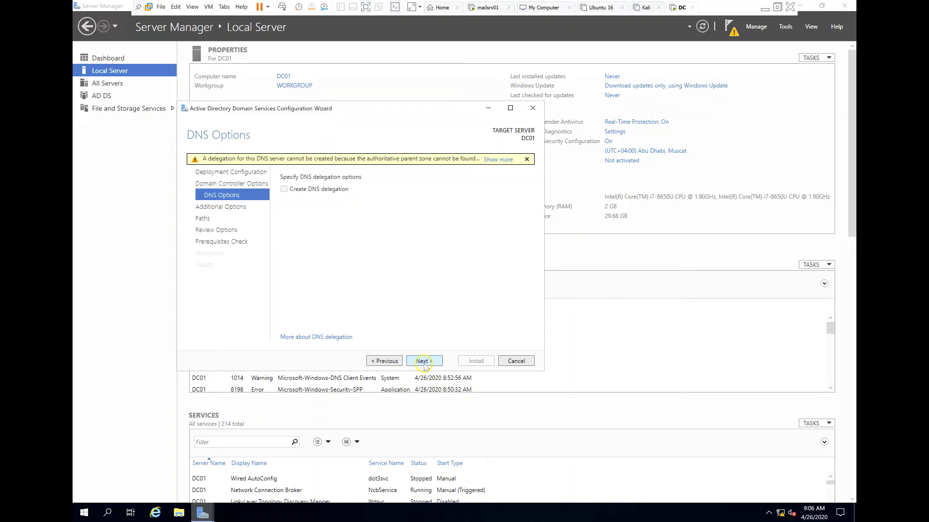
# - Accept DNS options, NetBIOS name ANYDOMAIN, default folder paths and the review to pass prerequisites
pyautogui.click(423, 361)
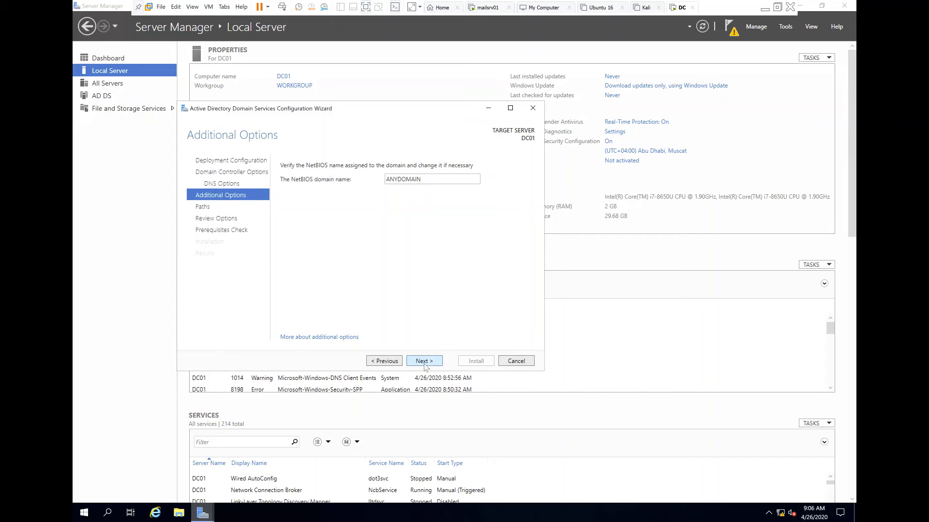
pyautogui.click(424, 363)
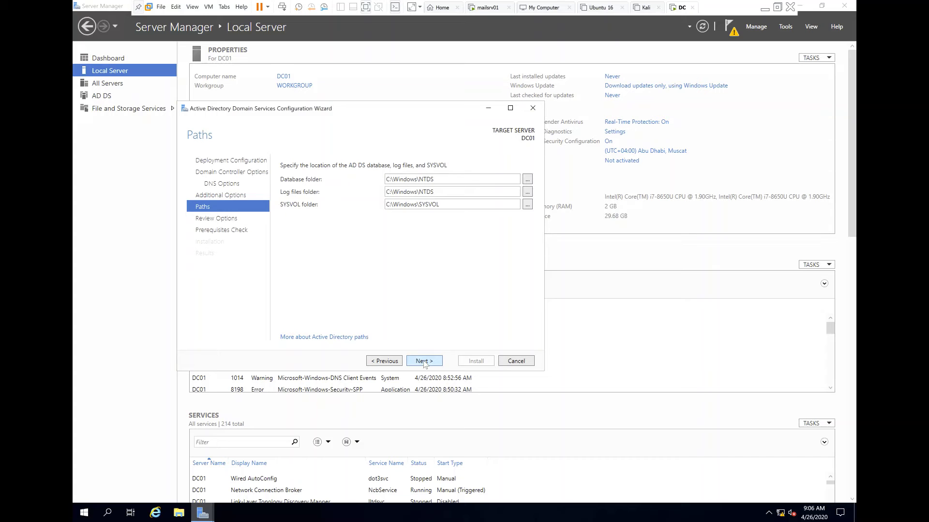
pyautogui.click(423, 362)
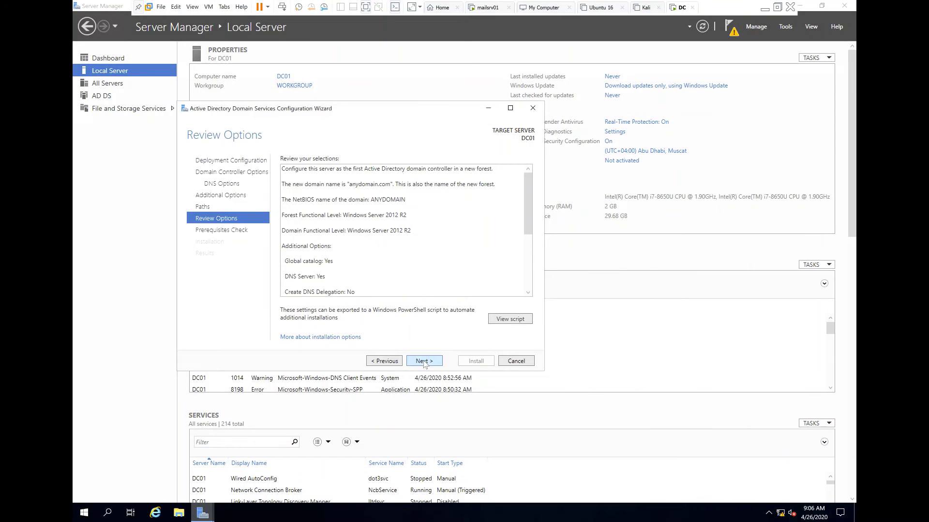
pyautogui.click(423, 361)
pyautogui.click(477, 362)
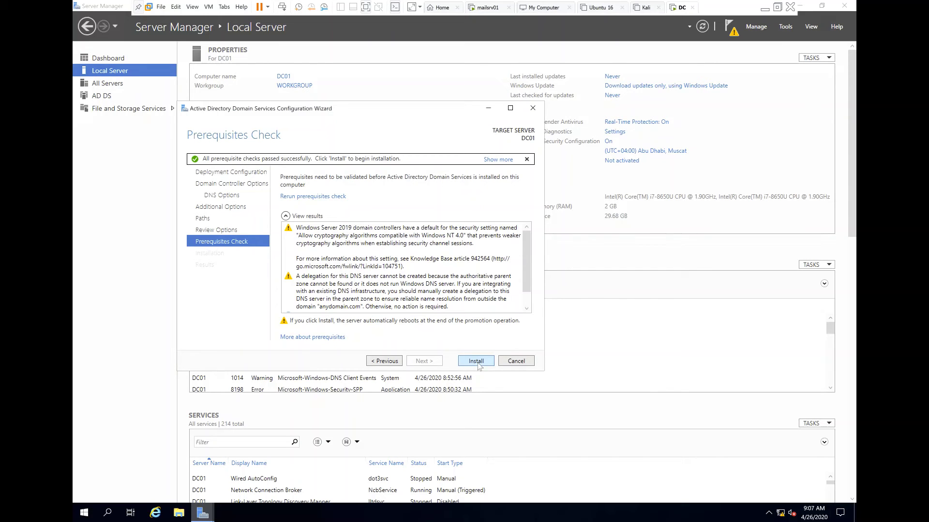
# - Begin the domain controller installation and minimise the VMware window
pyautogui.click(477, 362)
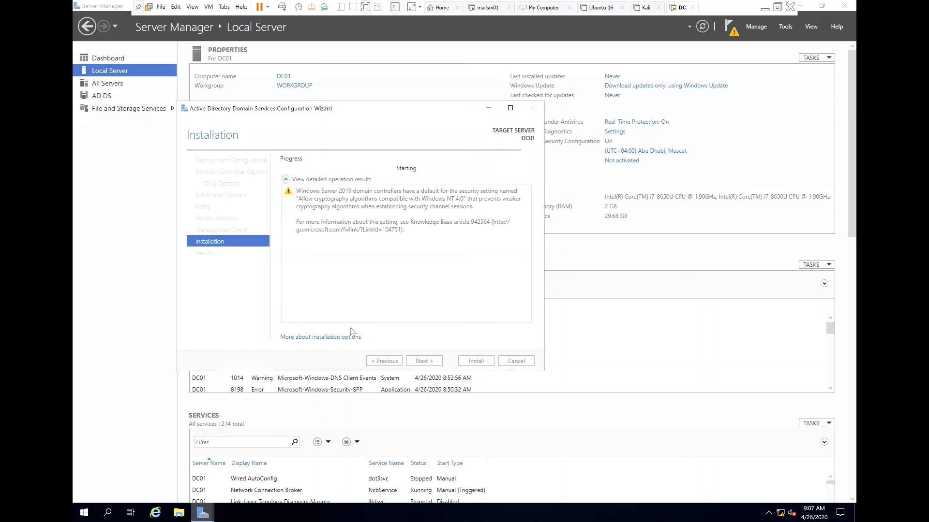
pyautogui.click(764, 8)
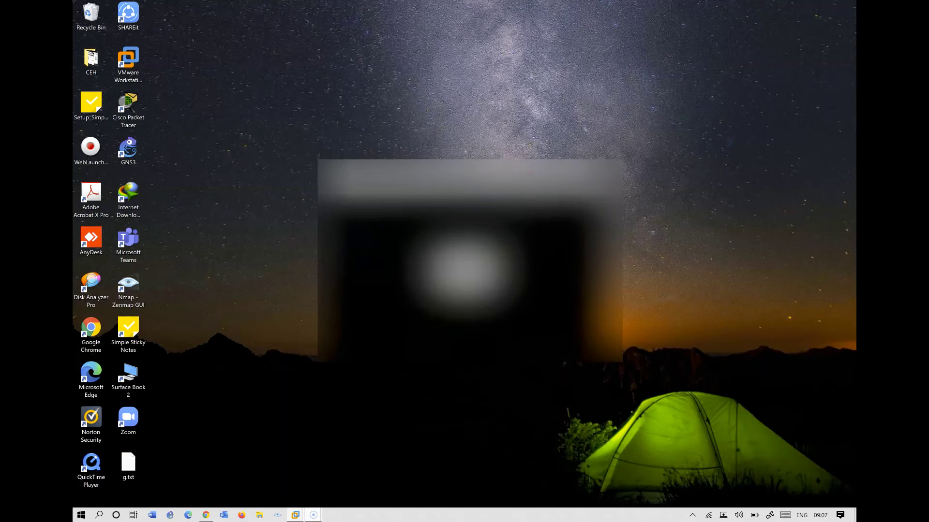
# - Return to the DC virtual machine in VMware and wake its screen
pyautogui.moveTo(295, 515)
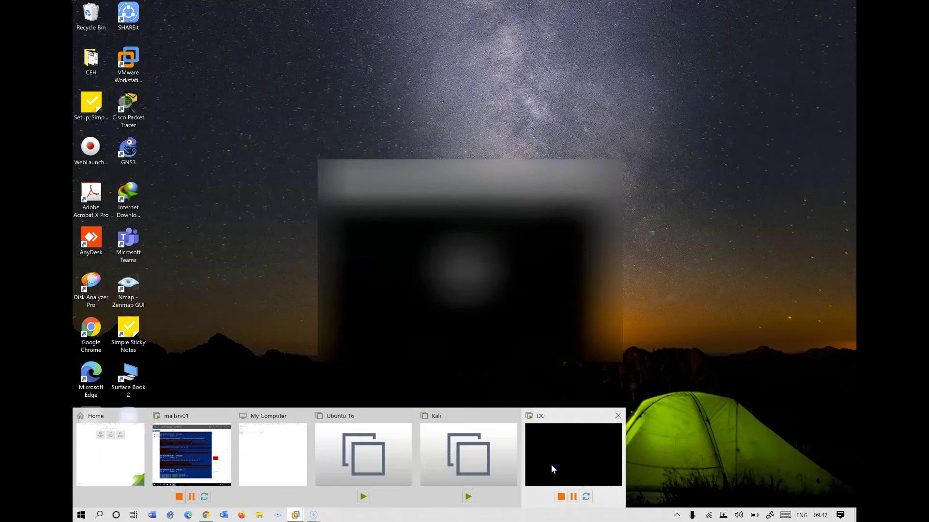
pyautogui.click(550, 465)
pyautogui.click(574, 205)
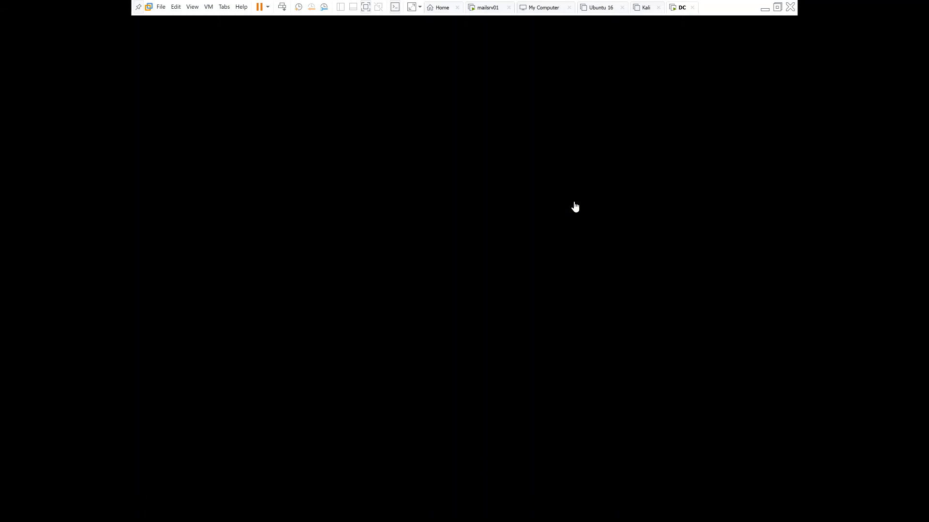
pyautogui.click(586, 177)
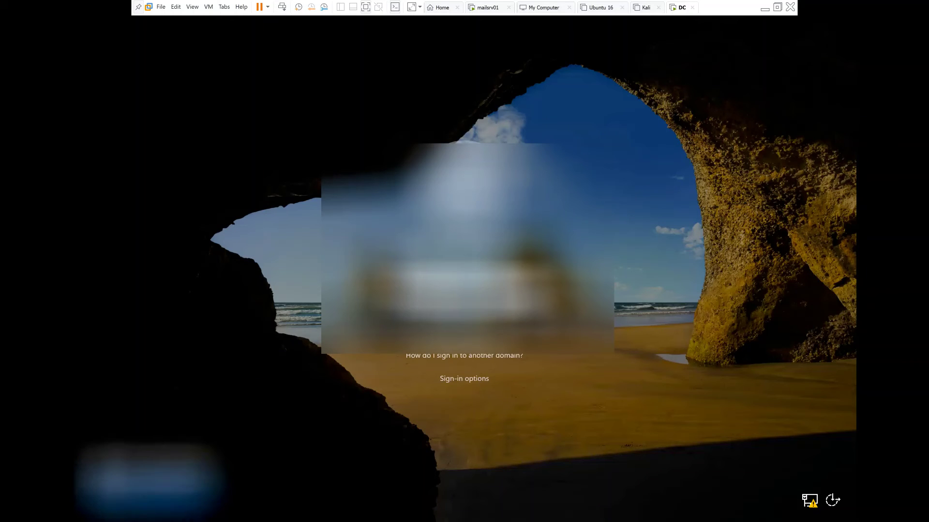
# - Sign in as ANYDOMAIN\Administrator with the account password
pyautogui.click(150, 468)
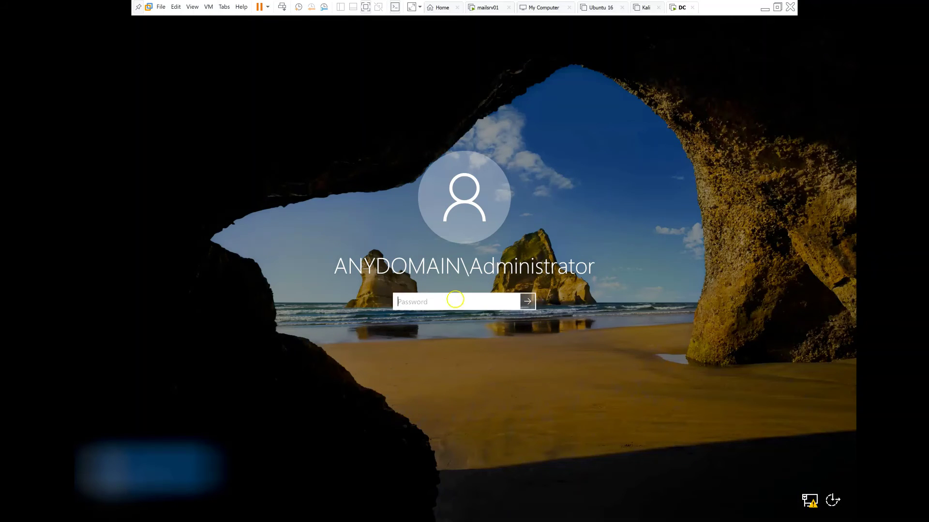
pyautogui.click(435, 301)
pyautogui.write('••••••••••••••••')
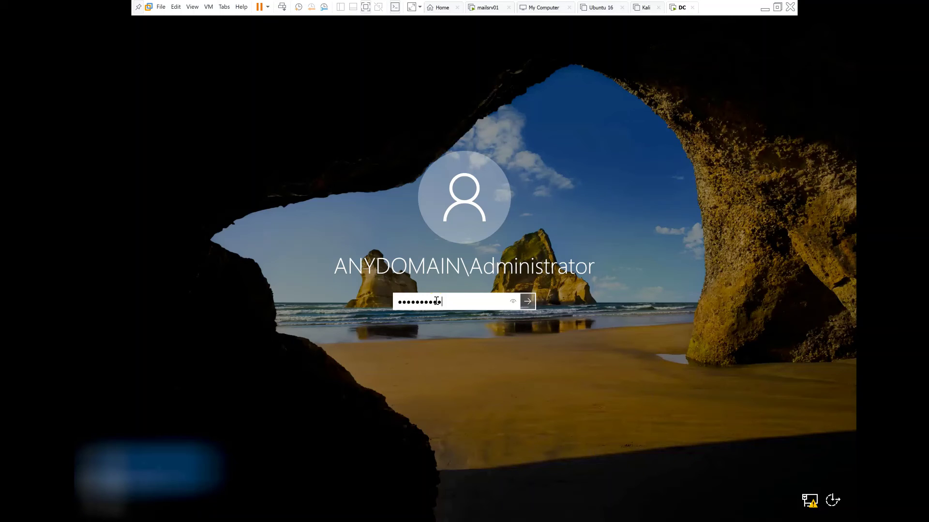
pyautogui.write('••••••••')
pyautogui.press('Return')
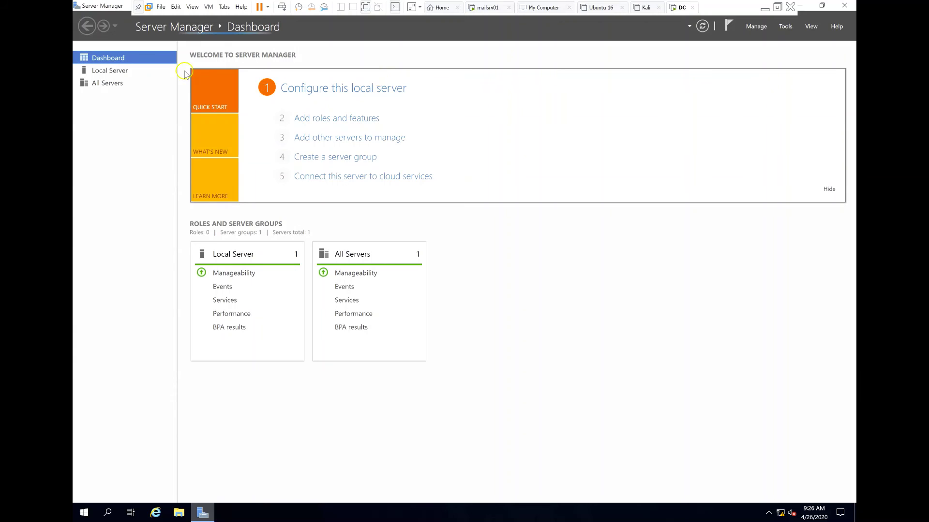
# - Confirm the Local Server page lists DC01 in domain anydomain.com, then bring up File Explorer
pyautogui.click(111, 71)
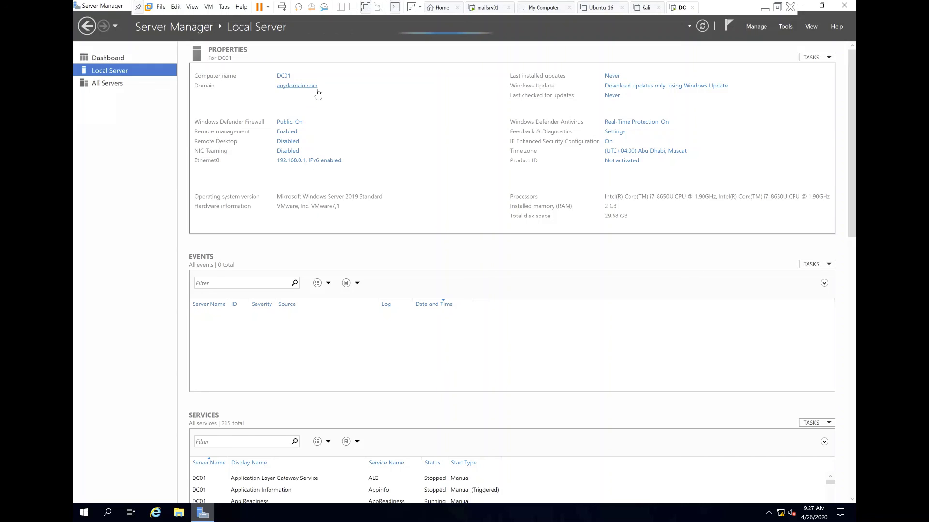
pyautogui.click(317, 90)
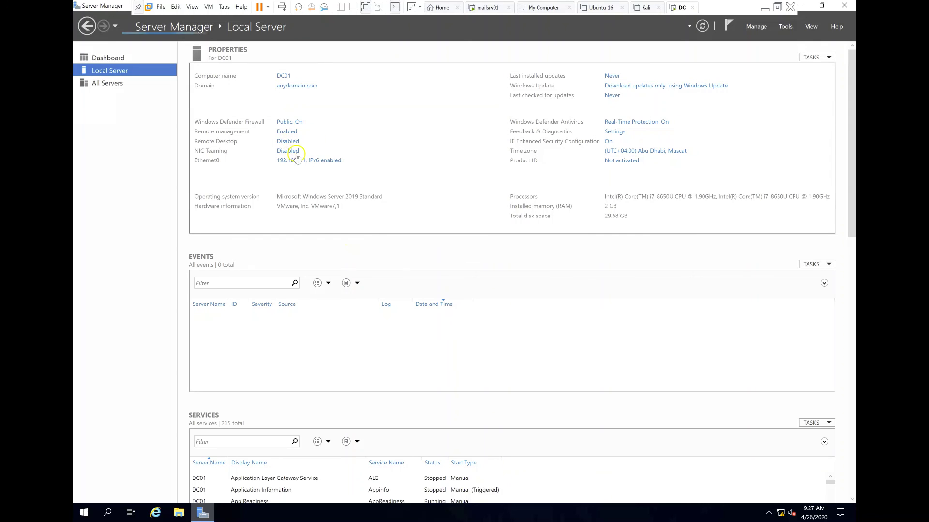
pyautogui.press('super+e')
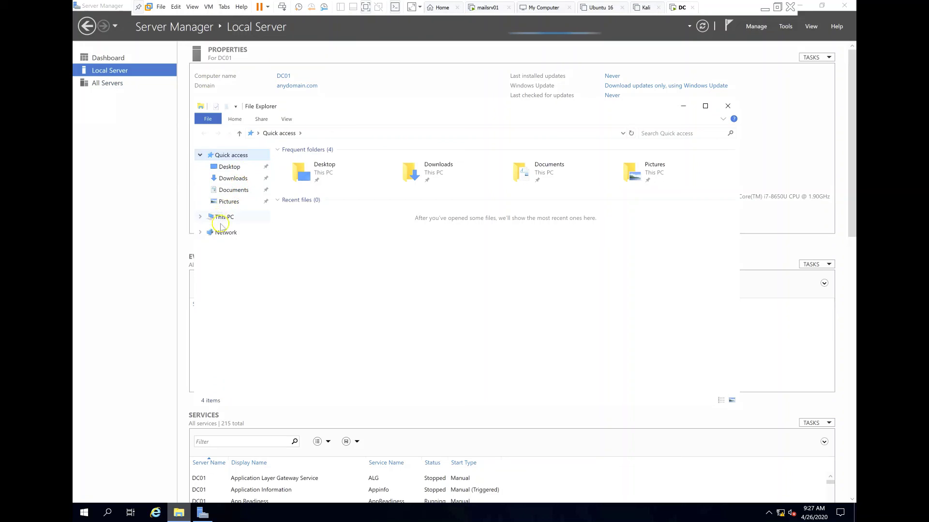
# - Show This PC's system properties to verify DC01.anydomain.com is in the anydomain.com domain
pyautogui.rightClick(223, 218)
pyautogui.click(246, 344)
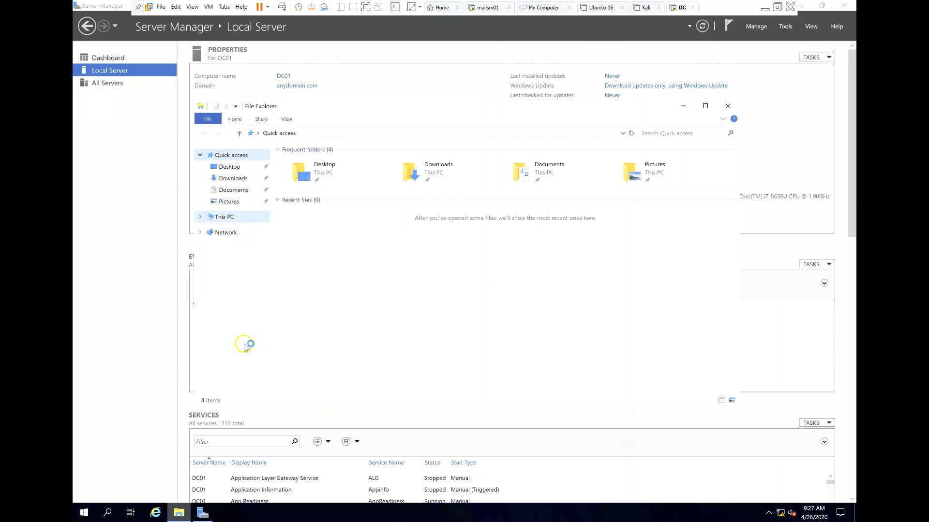
pyautogui.click(247, 344)
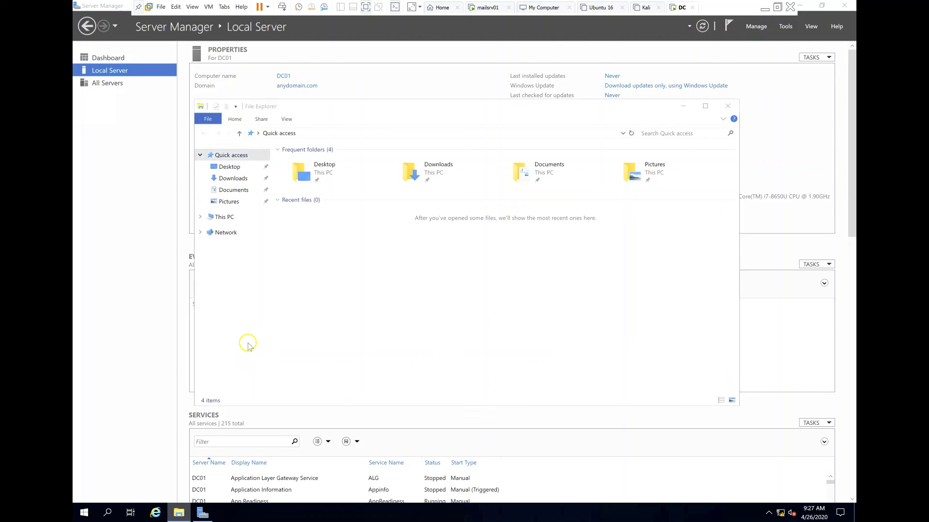